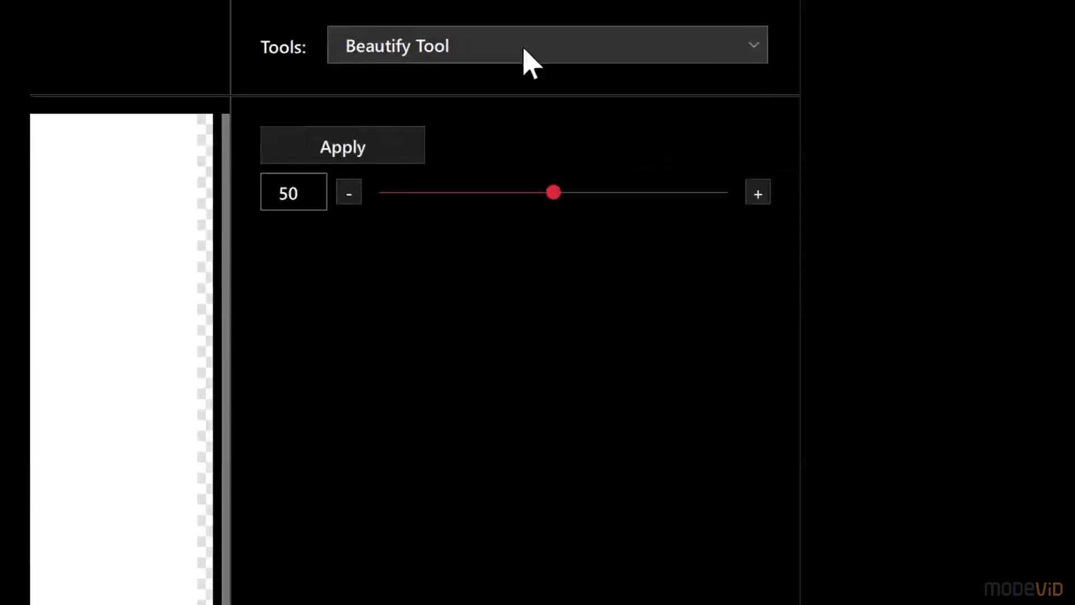
- Switch to the Colorize Tool and move the split-view divider off the ring's red center stone
{"action": "left_click", "coordinate": [530, 62]}
{"action": "left_click", "coordinate": [472, 143]}
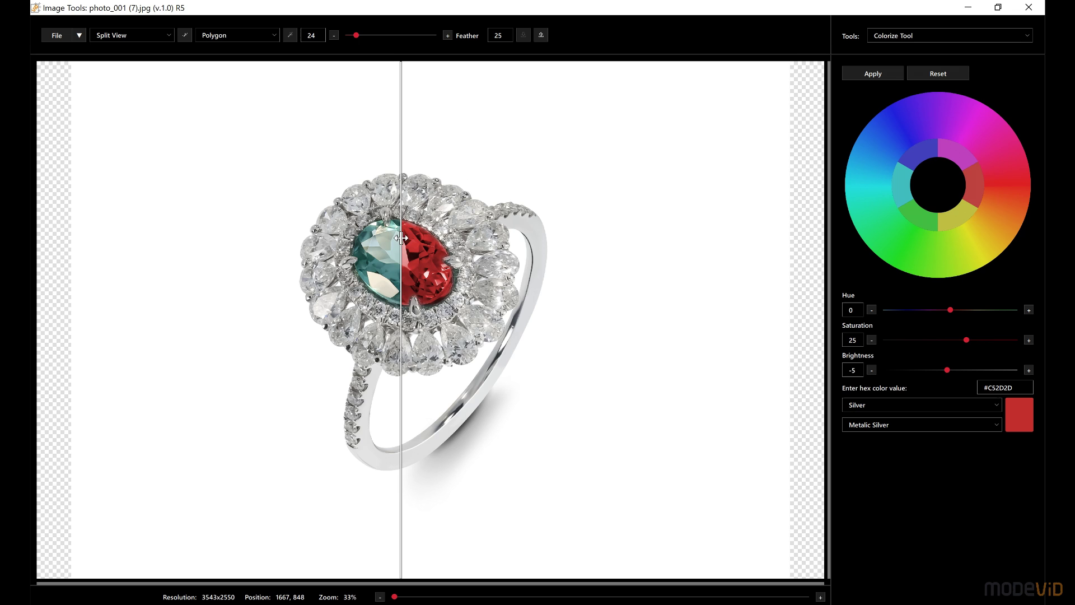
{"action": "left_click_drag", "start_coordinate": [386, 239], "coordinate": [293, 262]}
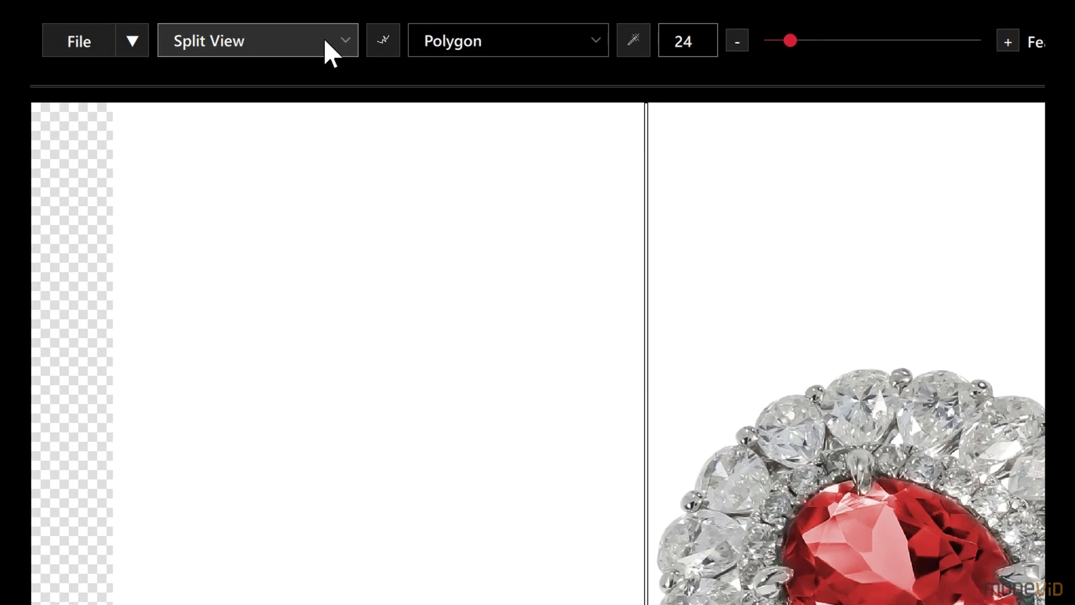
- Compare the original and recoloured ring in Dual View, return to Split View and sweep the divider across the stone
{"action": "left_click", "coordinate": [191, 39]}
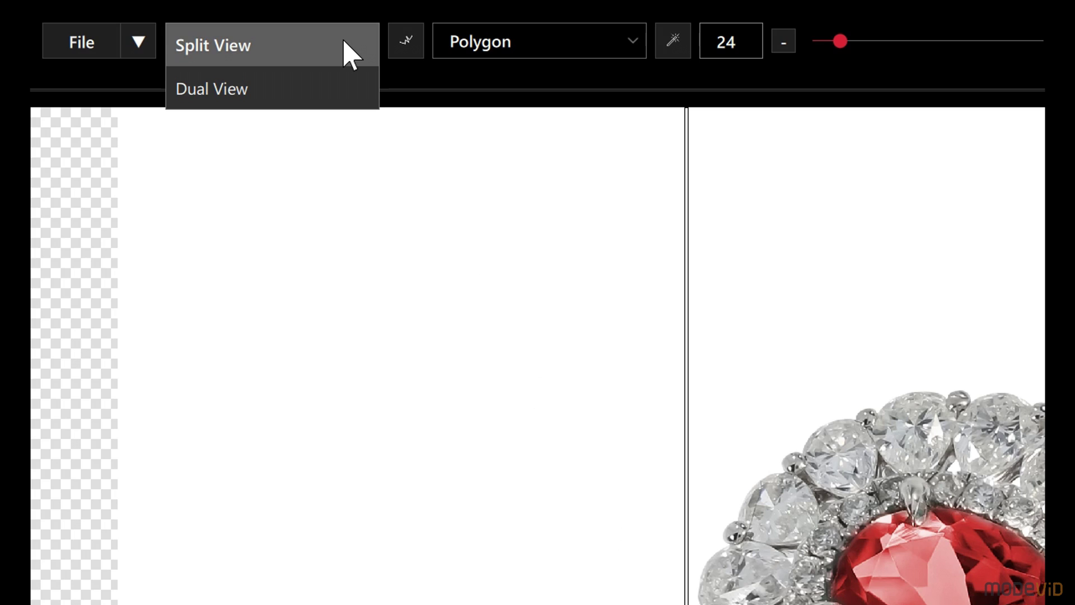
{"action": "left_click", "coordinate": [343, 72]}
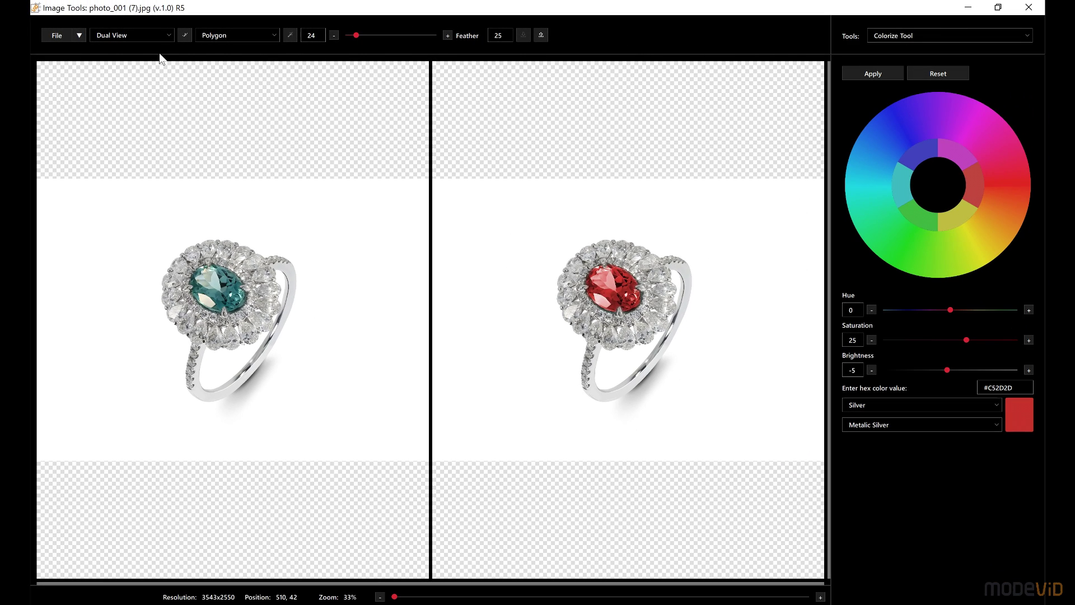
{"action": "left_click", "coordinate": [159, 37]}
{"action": "left_click", "coordinate": [159, 34]}
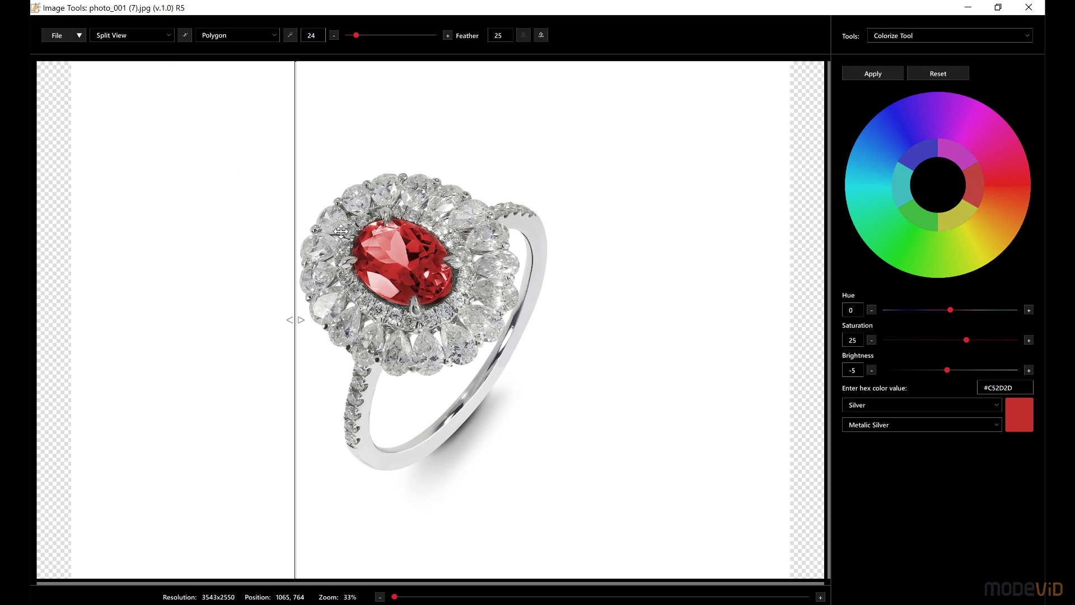
{"action": "left_click_drag", "start_coordinate": [341, 231], "coordinate": [543, 263]}
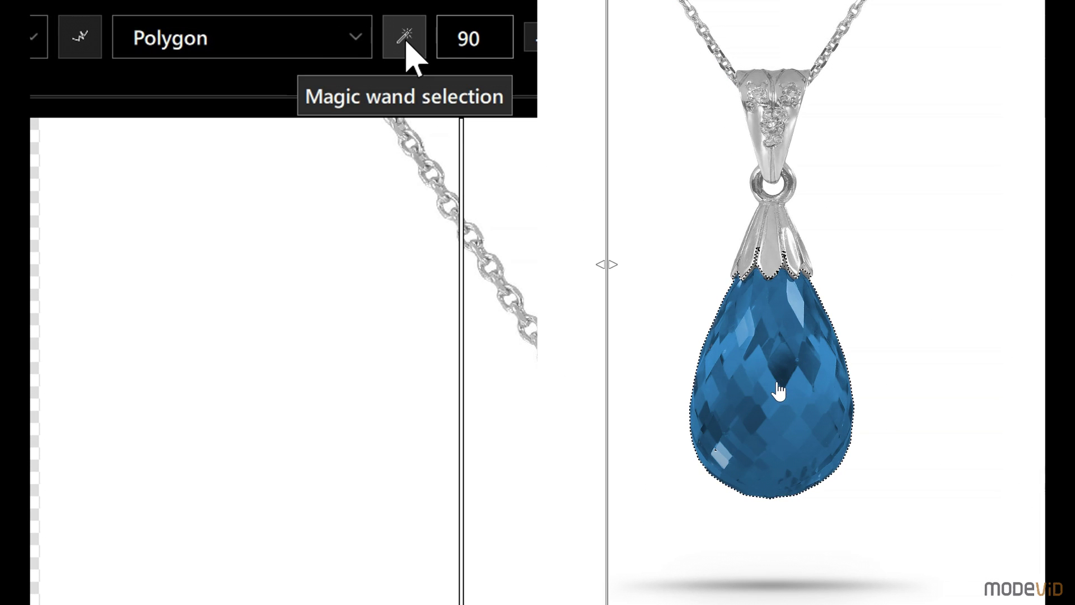
- Select the pendant's blue stone with the Rectangle selection, extending and trimming the area with further overlapping rectangles
{"action": "left_click", "coordinate": [309, 44]}
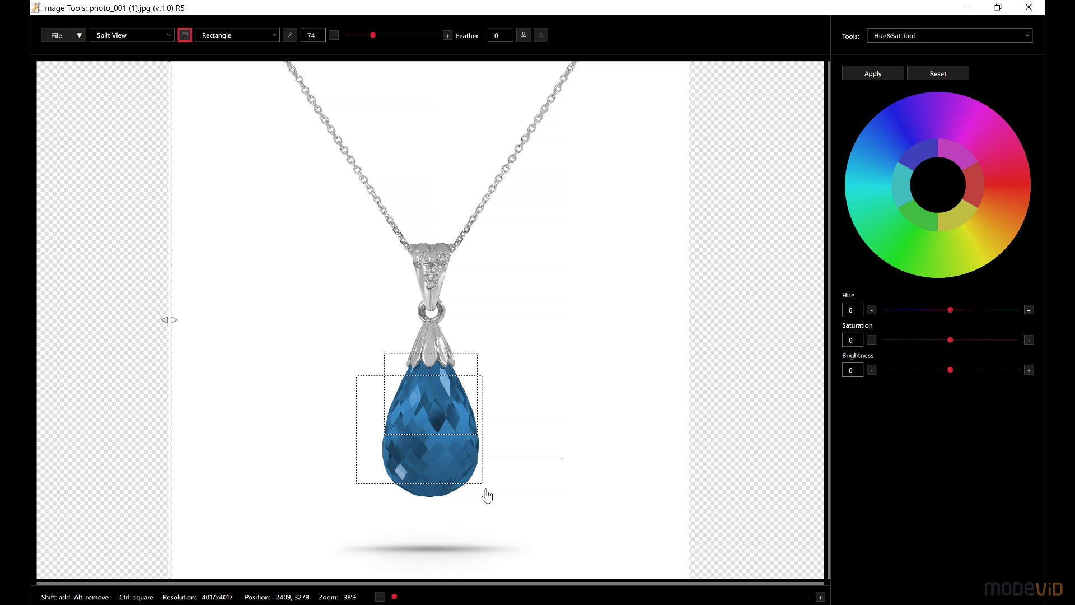
{"action": "left_click_drag", "start_coordinate": [486, 493], "coordinate": [500, 512]}
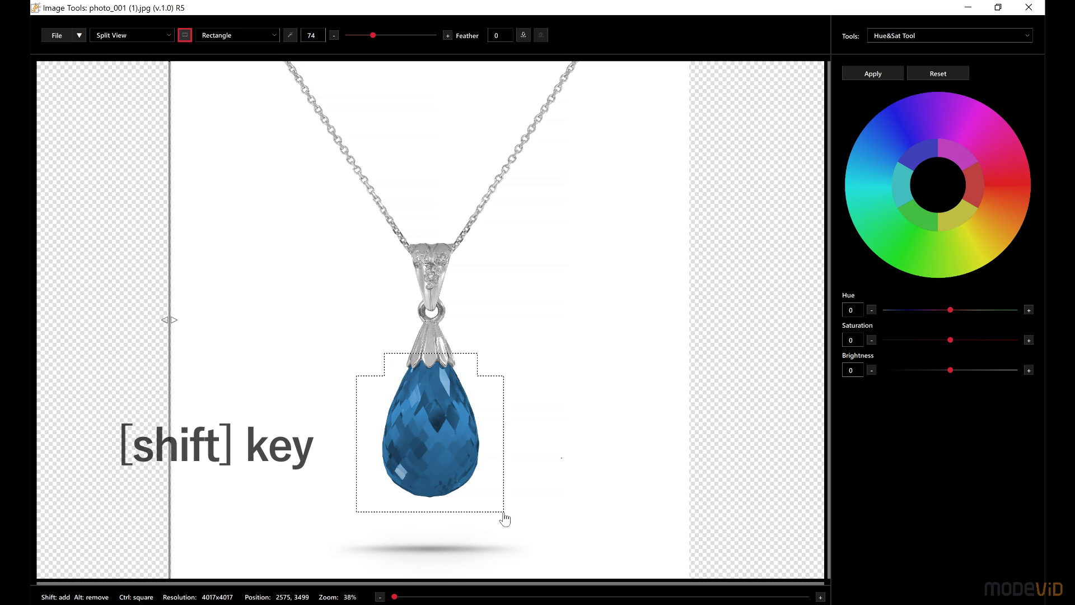
{"action": "left_click_drag", "start_coordinate": [327, 335], "coordinate": [524, 497]}
{"action": "left_click_drag", "start_coordinate": [336, 462], "coordinate": [525, 543]}
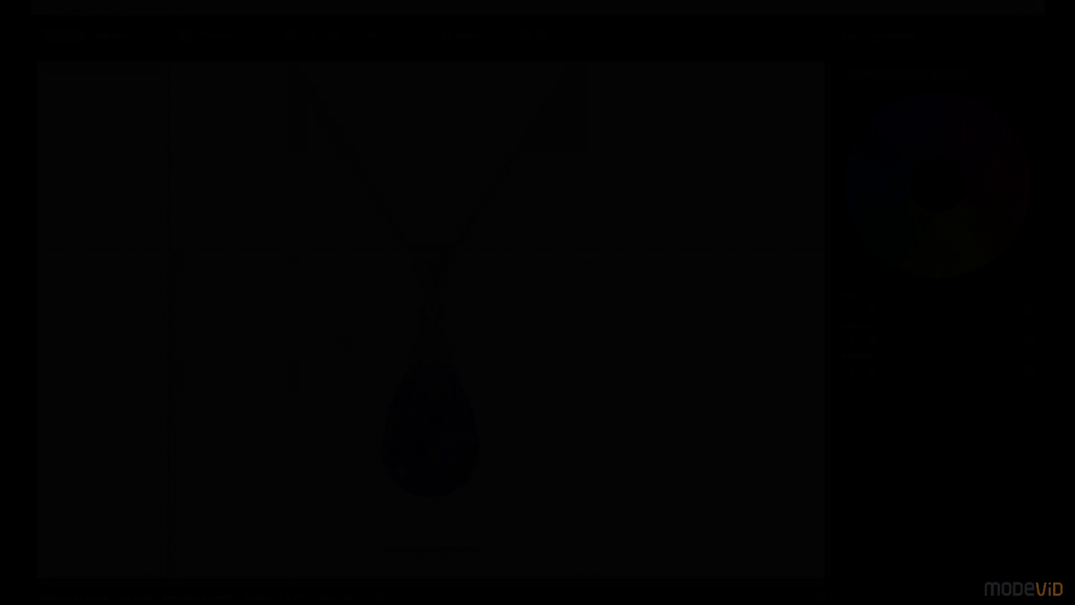
- Draw a circular Ellipse selection around the blue stone and clear it
{"action": "left_click_drag", "start_coordinate": [344, 334], "coordinate": [521, 524]}
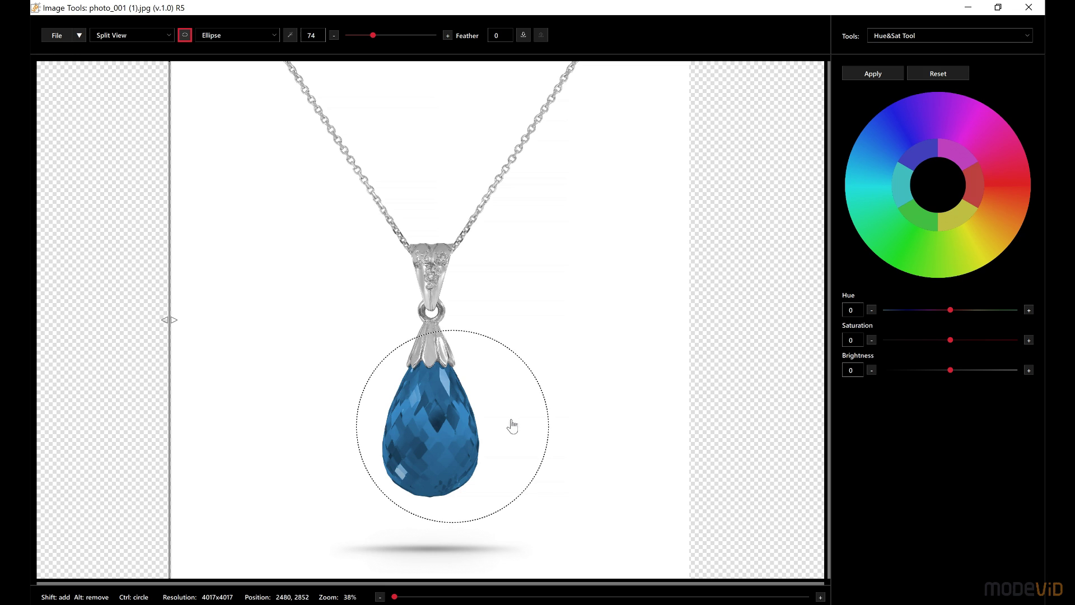
{"action": "right_click", "coordinate": [514, 426]}
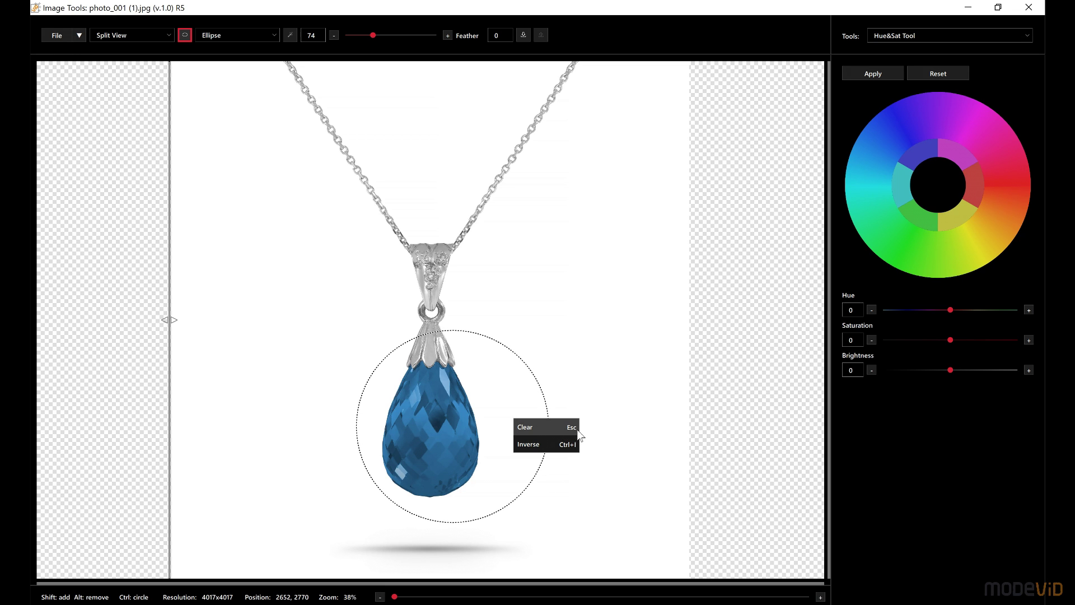
{"action": "left_click", "coordinate": [537, 427]}
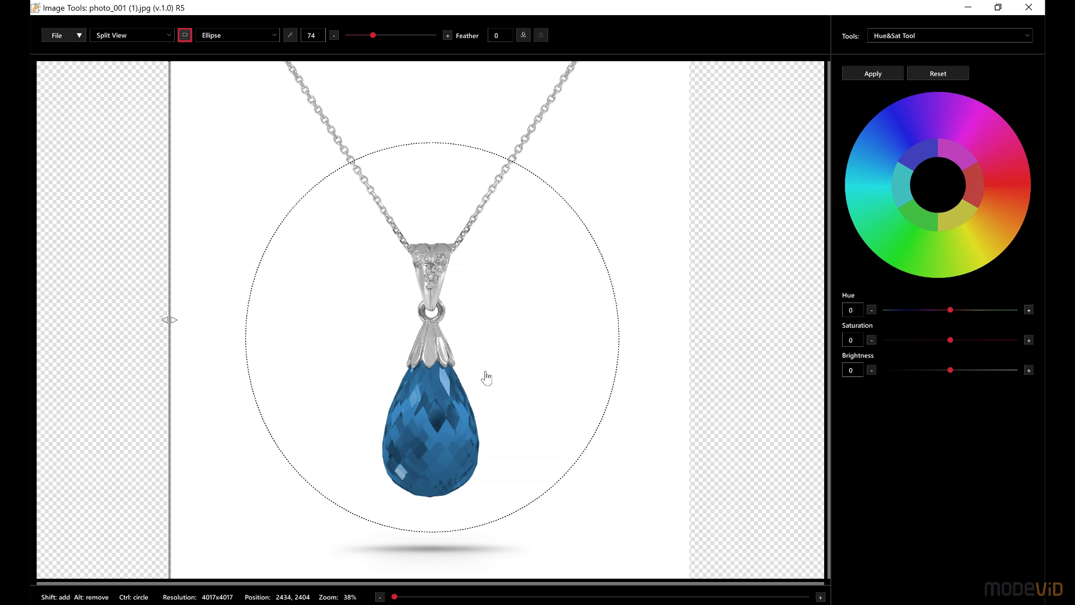
- Invert the large elliptical selection around the whole pendant
{"action": "right_click", "coordinate": [486, 378]}
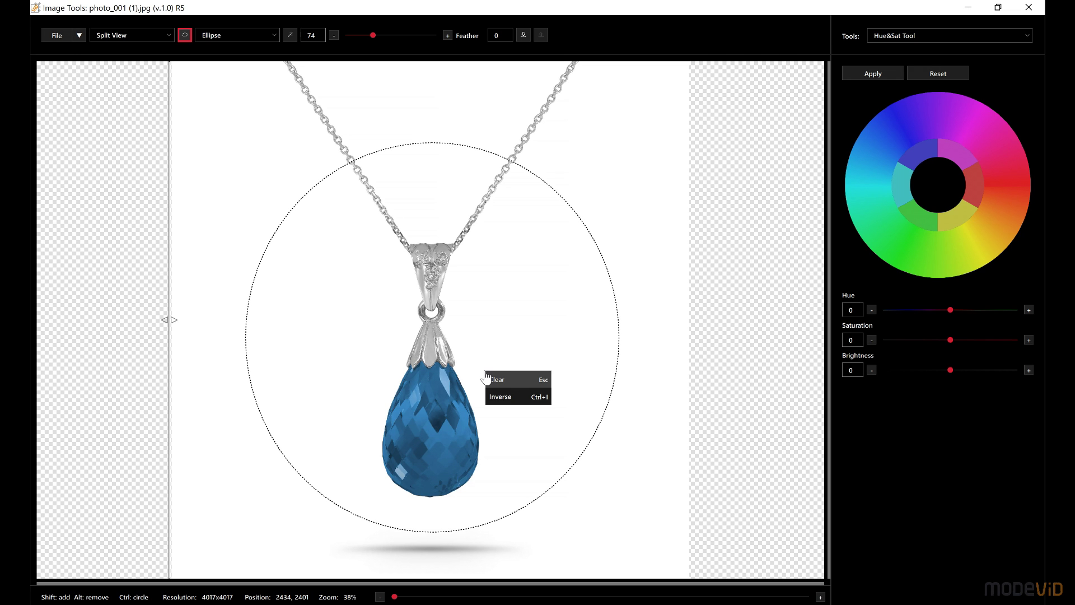
{"action": "left_click", "coordinate": [509, 399]}
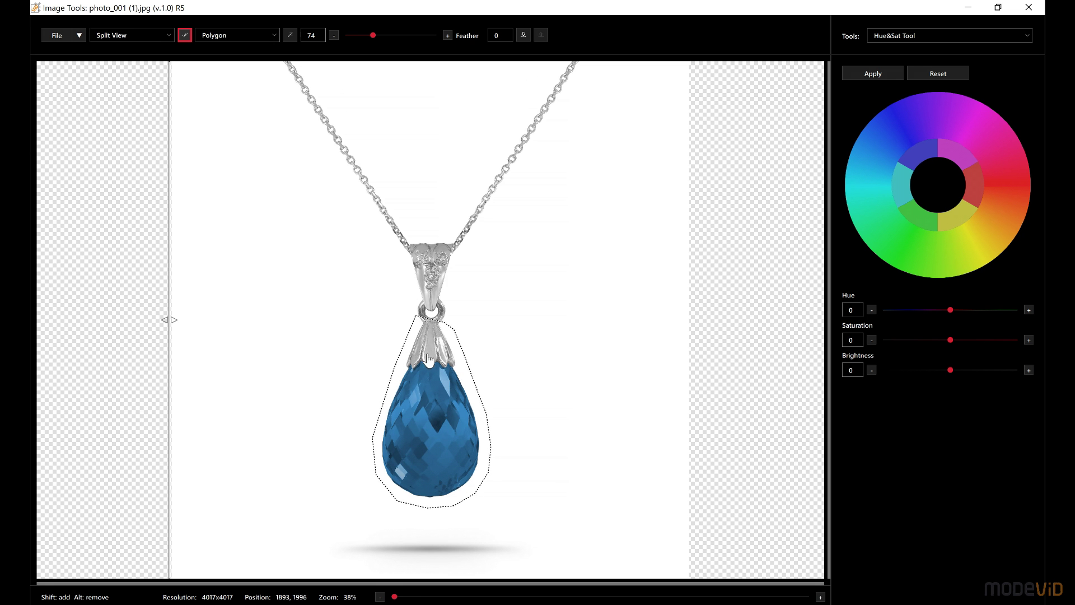
- Save the polygon selection outlining the blue stone, and clear it from the image
{"action": "left_click", "coordinate": [523, 36]}
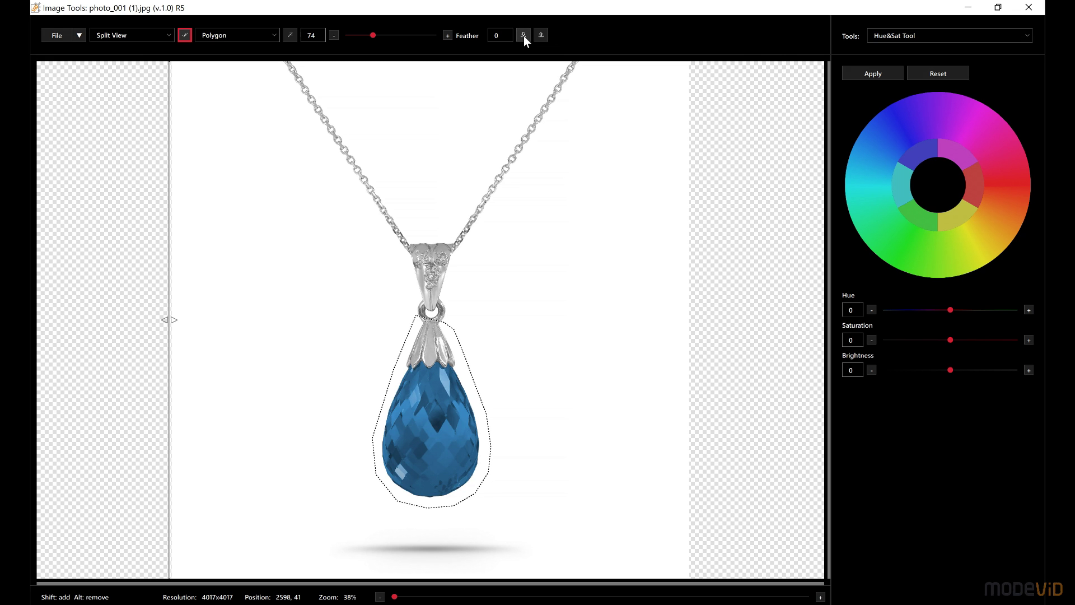
{"action": "right_click", "coordinate": [449, 408]}
{"action": "left_click", "coordinate": [485, 410]}
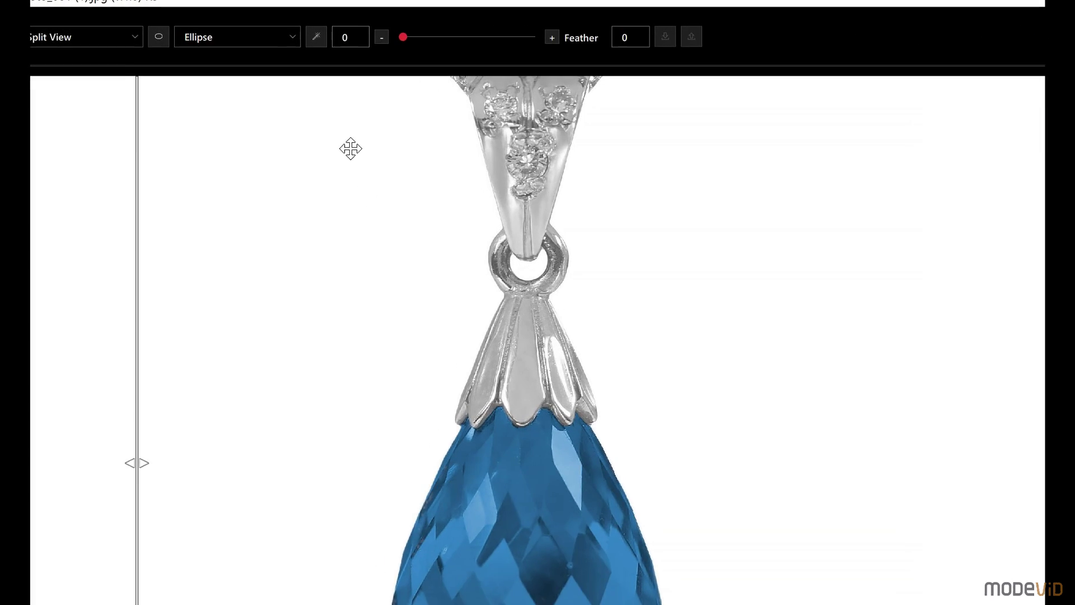
- Select a single facet of the blue stone with the Magic wand selection set to 5
{"action": "left_click", "coordinate": [316, 37]}
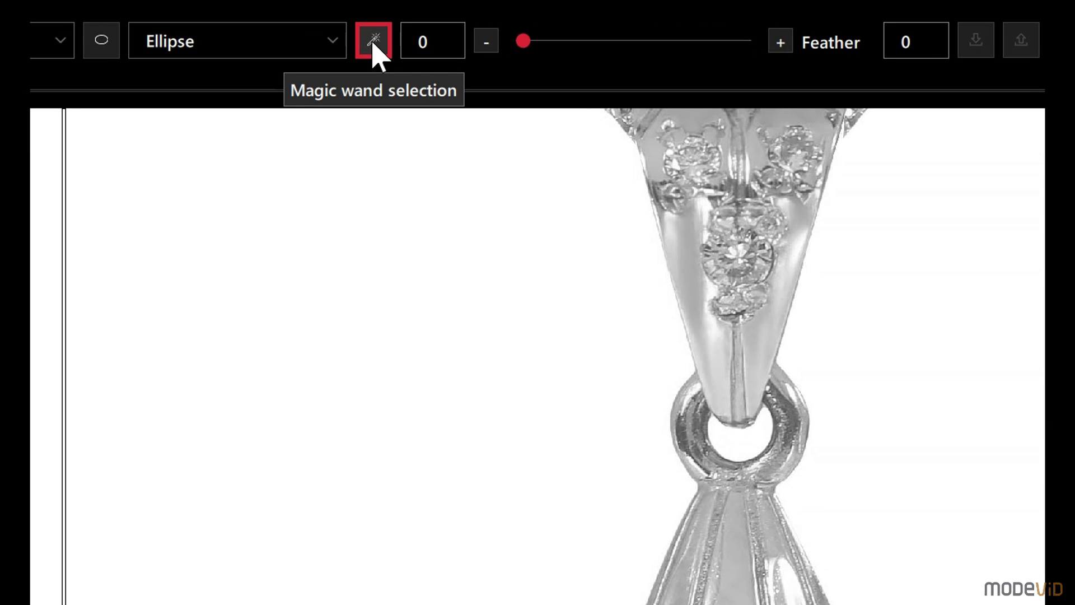
{"action": "left_click_drag", "start_coordinate": [526, 40], "coordinate": [530, 40]}
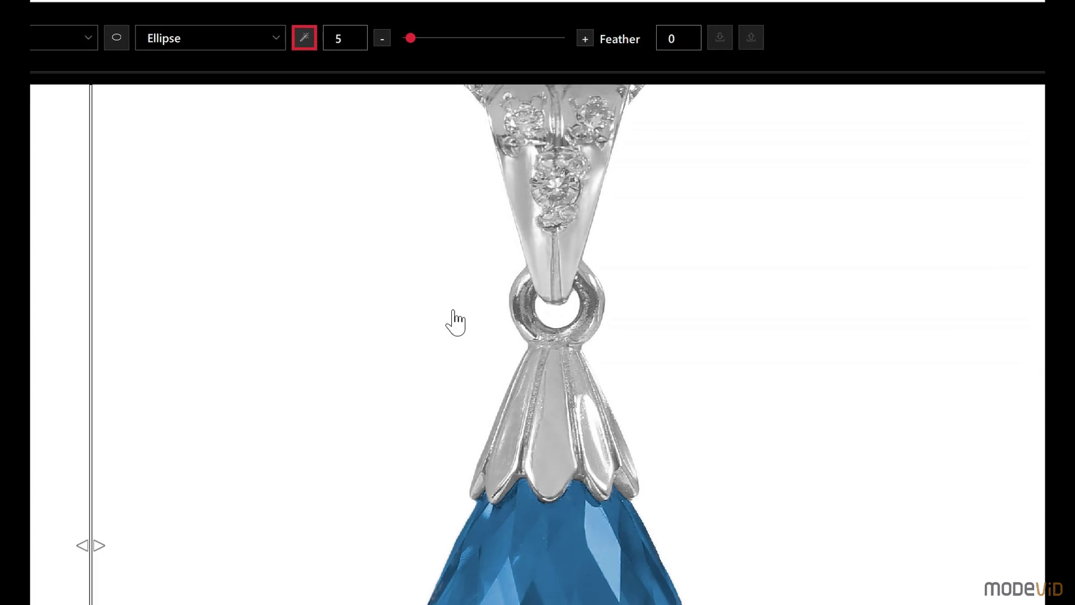
{"action": "left_click", "coordinate": [427, 379]}
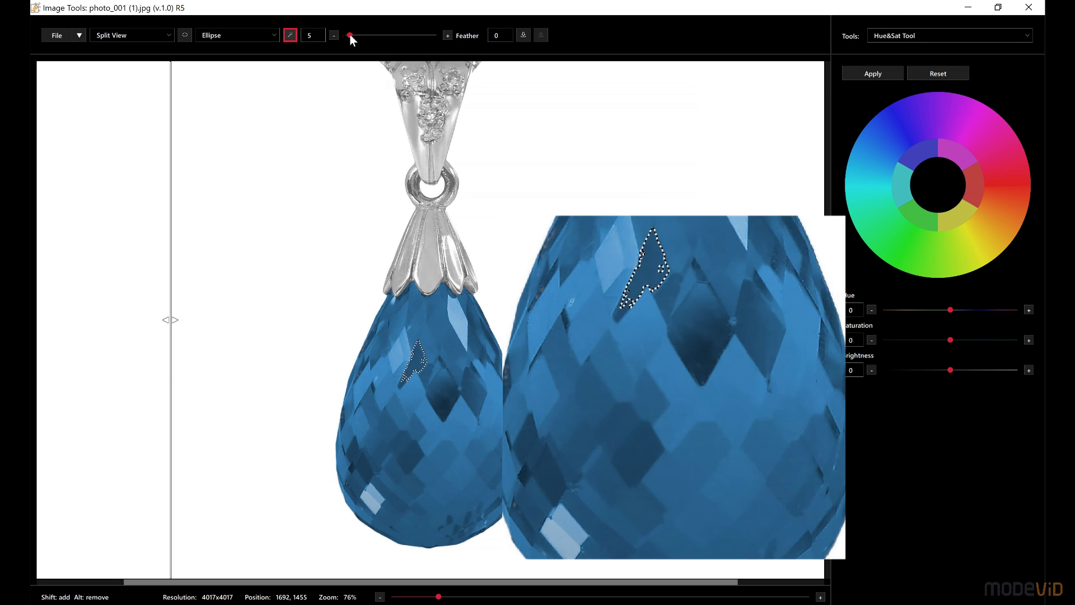
- Raise the magic wand value to 21 and finally 71, sampling the blue stone until all of it is selected
{"action": "left_click_drag", "start_coordinate": [350, 35], "coordinate": [356, 34]}
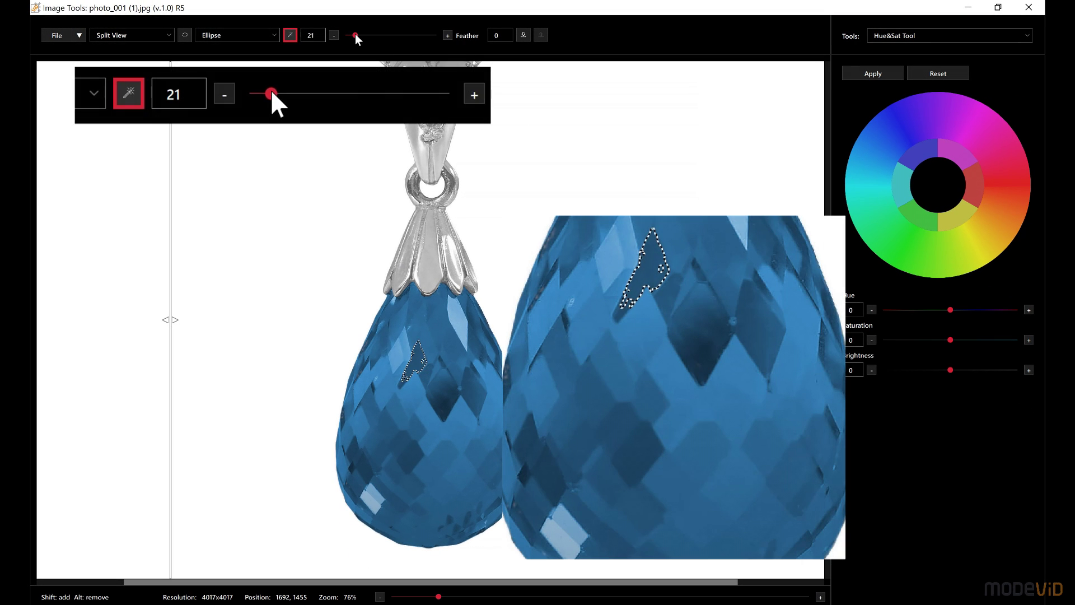
{"action": "left_click", "coordinate": [413, 407]}
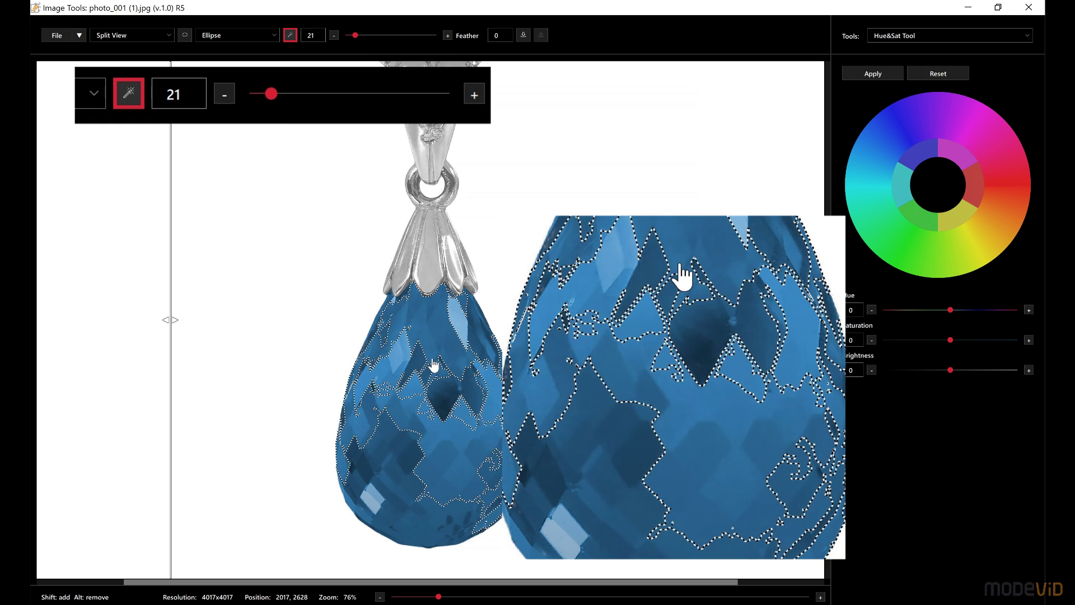
{"action": "left_click_drag", "start_coordinate": [355, 35], "coordinate": [374, 36]}
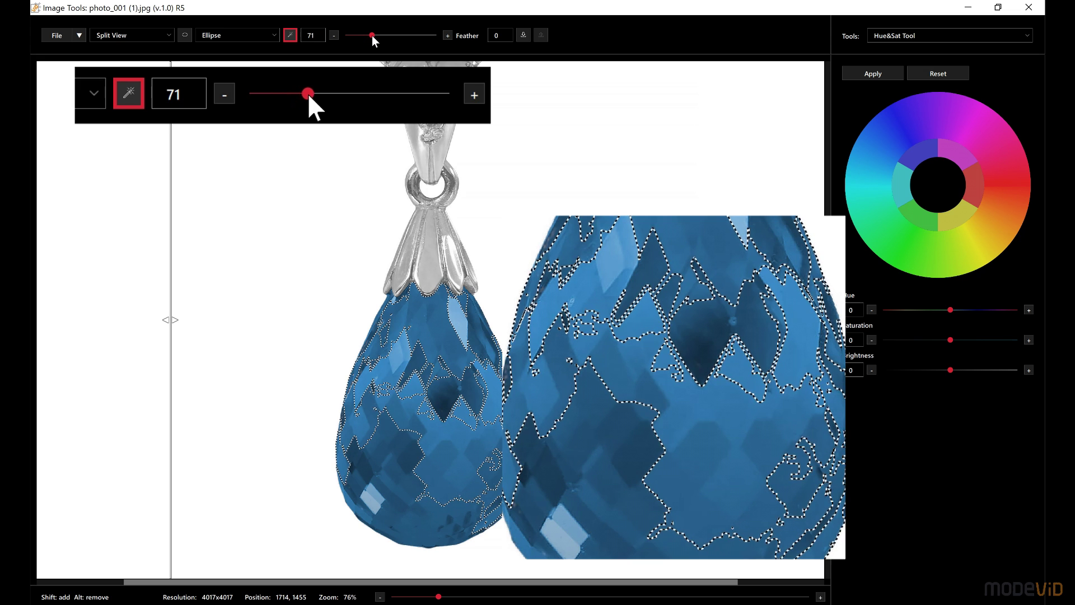
{"action": "left_click", "coordinate": [389, 434]}
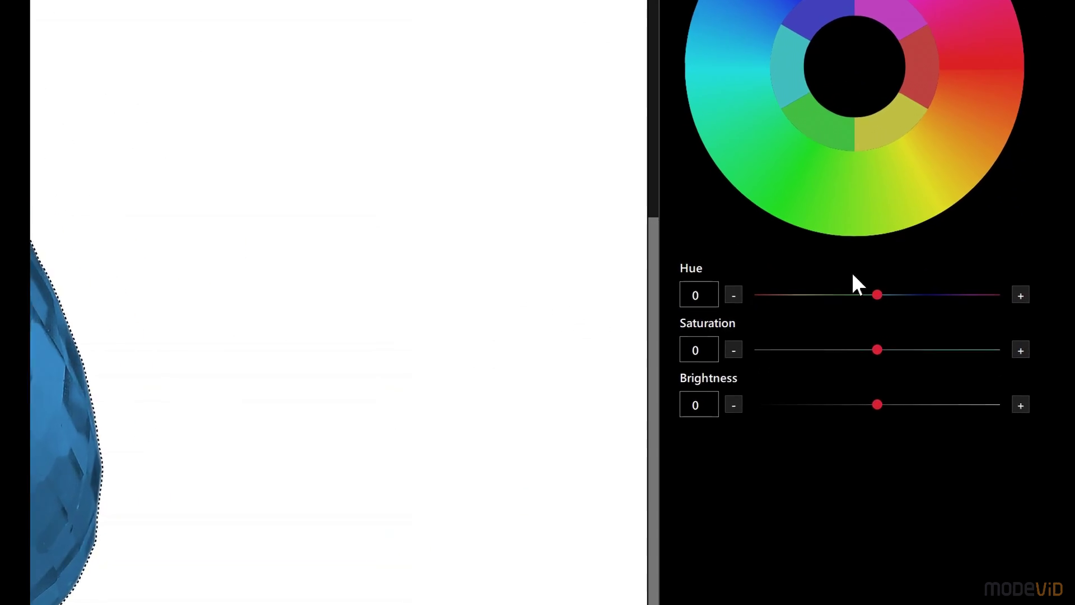
- Recolour the selected blue stone green by setting its hue to -69, and apply the change
{"action": "left_click_drag", "start_coordinate": [876, 295], "coordinate": [831, 297]}
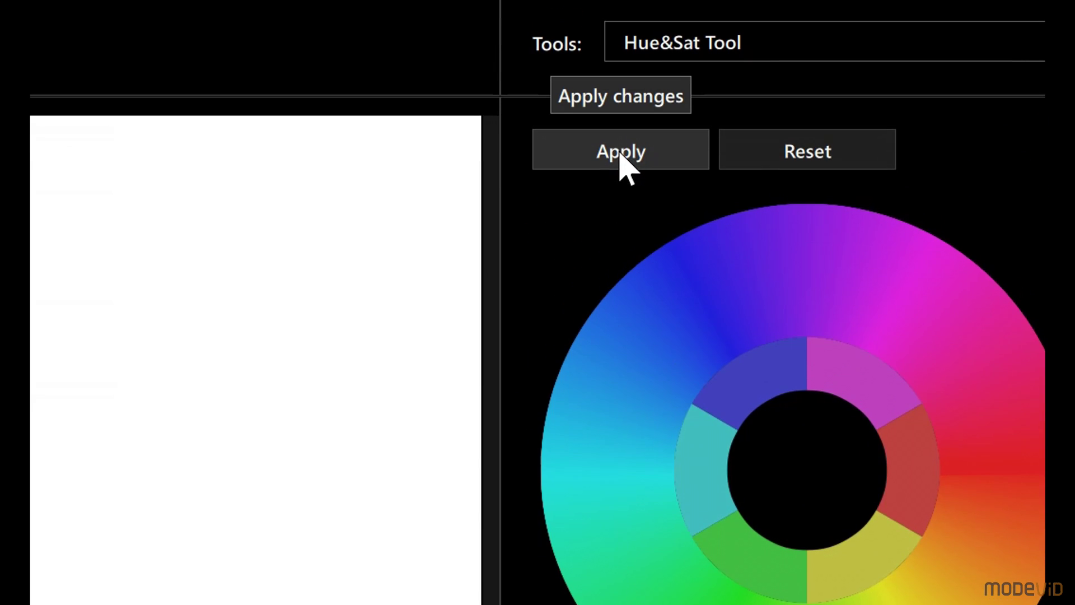
{"action": "left_click", "coordinate": [620, 147]}
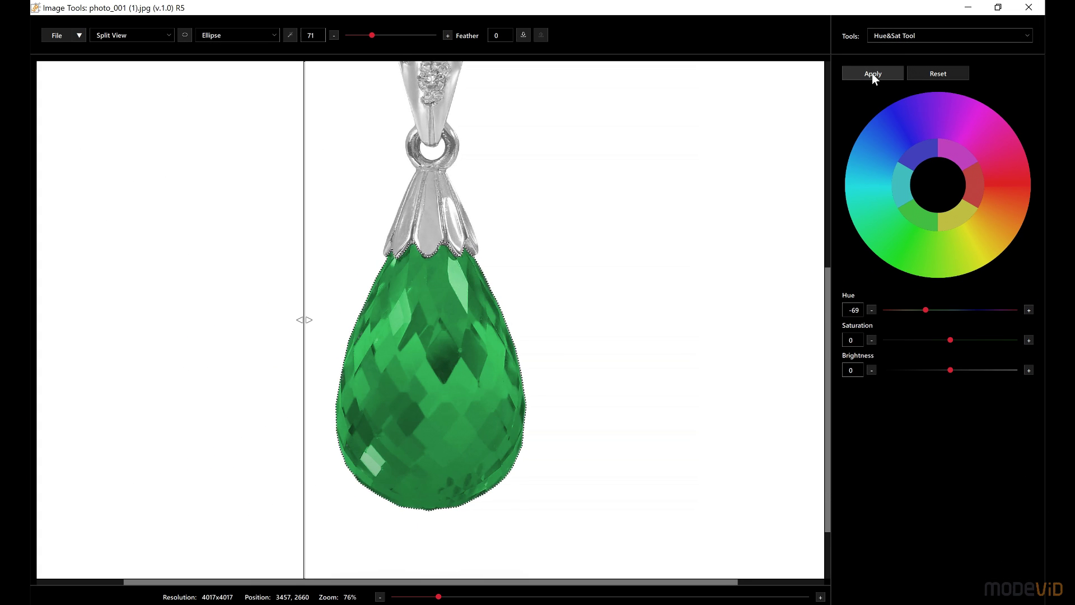
- Move the split-view divider clear of the green stone and enter a new feather value for its selection
{"action": "scroll", "coordinate": [490, 310], "scroll_direction": "up", "scroll_amount": 5}
{"action": "left_click_drag", "start_coordinate": [307, 278], "coordinate": [64, 293]}
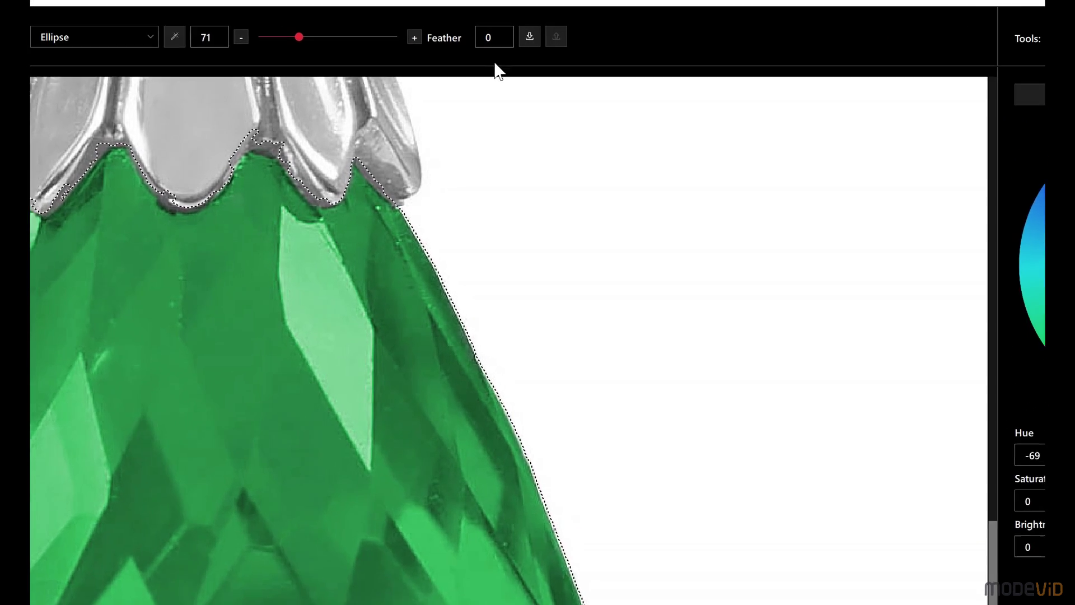
{"action": "left_click", "coordinate": [497, 36]}
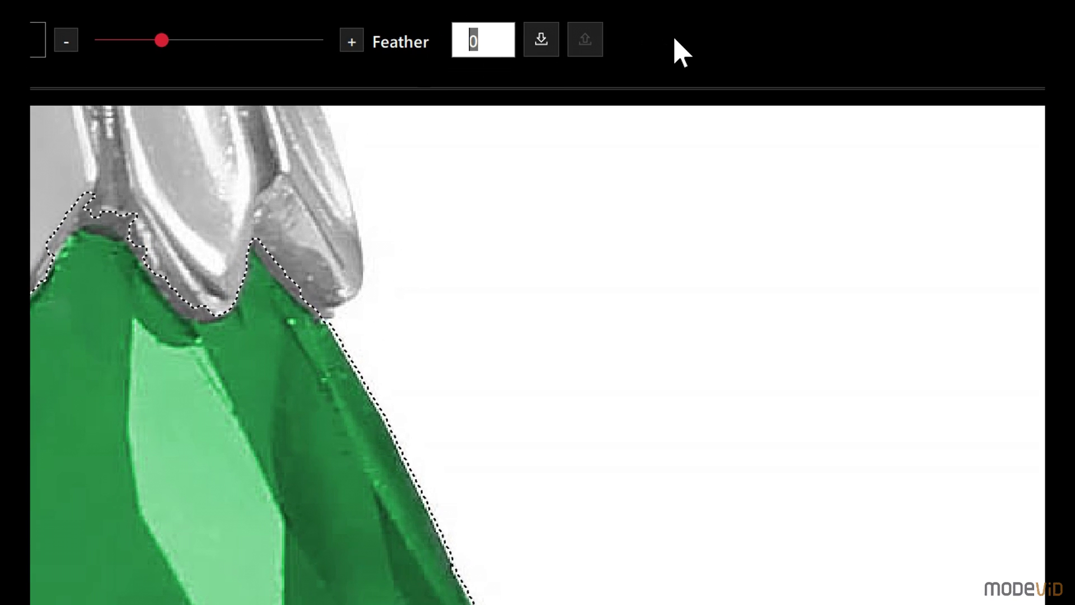
{"action": "type", "text": "350"}
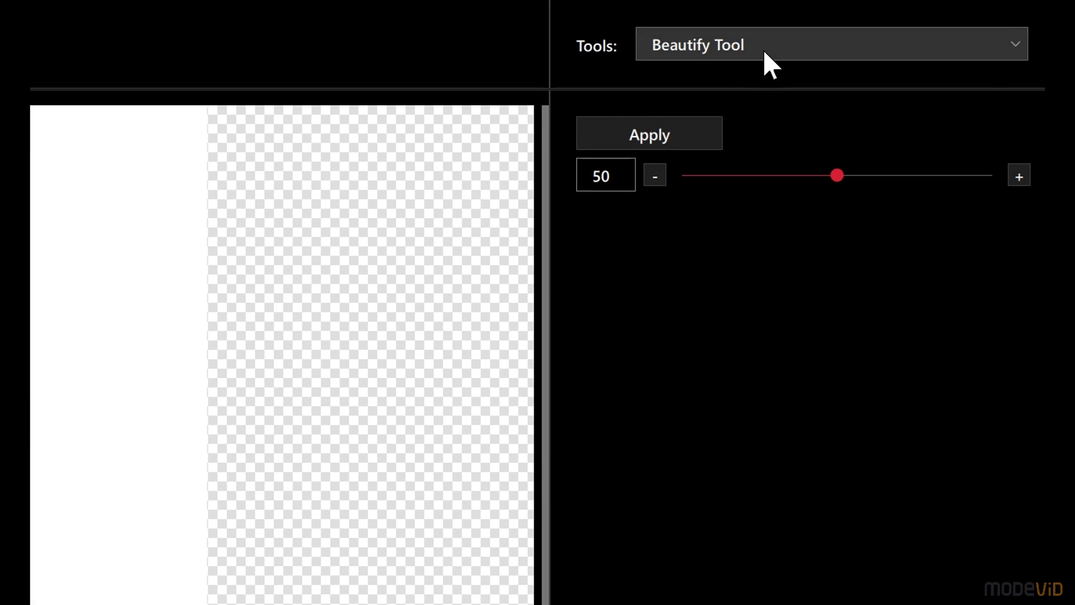
- Compare the gold ring's inner band with its original using the split-view divider, with the Beautify Tool at 100
{"action": "left_click", "coordinate": [764, 52]}
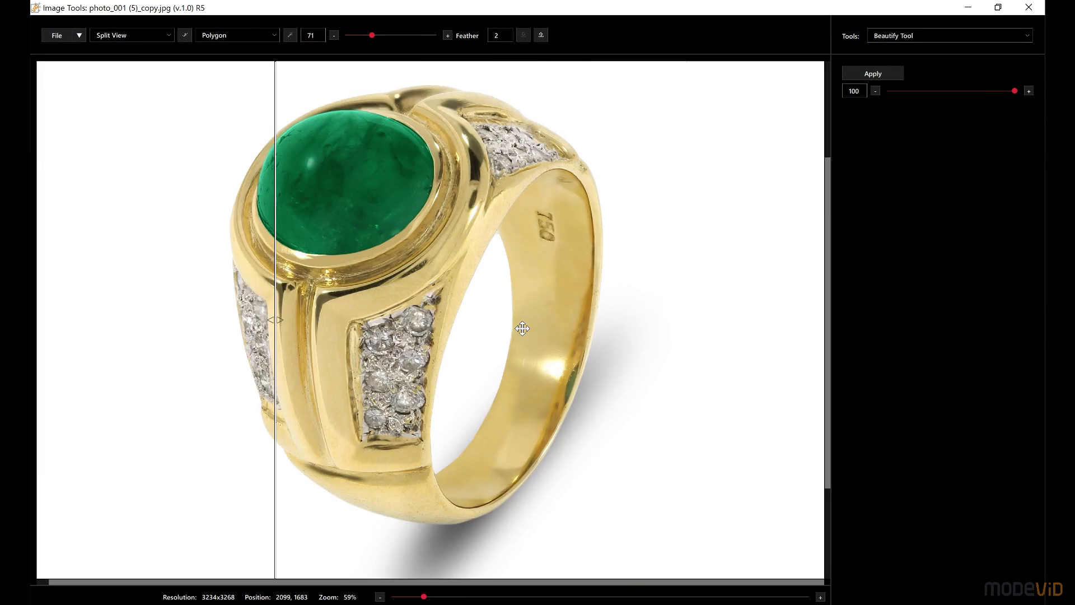
{"action": "scroll", "coordinate": [521, 328], "scroll_direction": "up", "scroll_amount": 3}
{"action": "scroll", "coordinate": [583, 321], "scroll_direction": "up", "scroll_amount": 4}
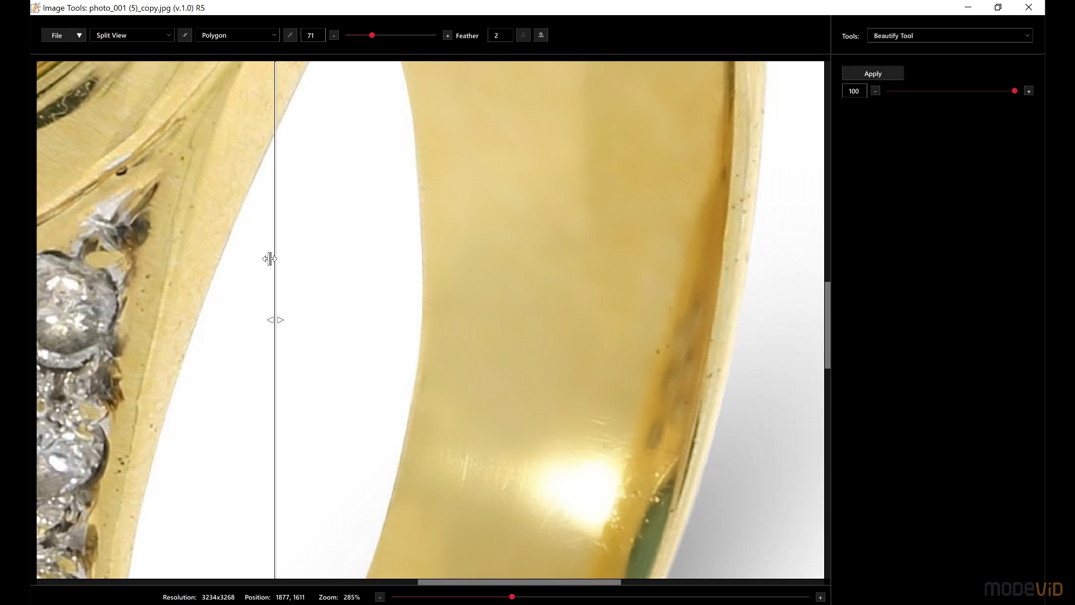
{"action": "left_click_drag", "start_coordinate": [291, 258], "coordinate": [530, 267]}
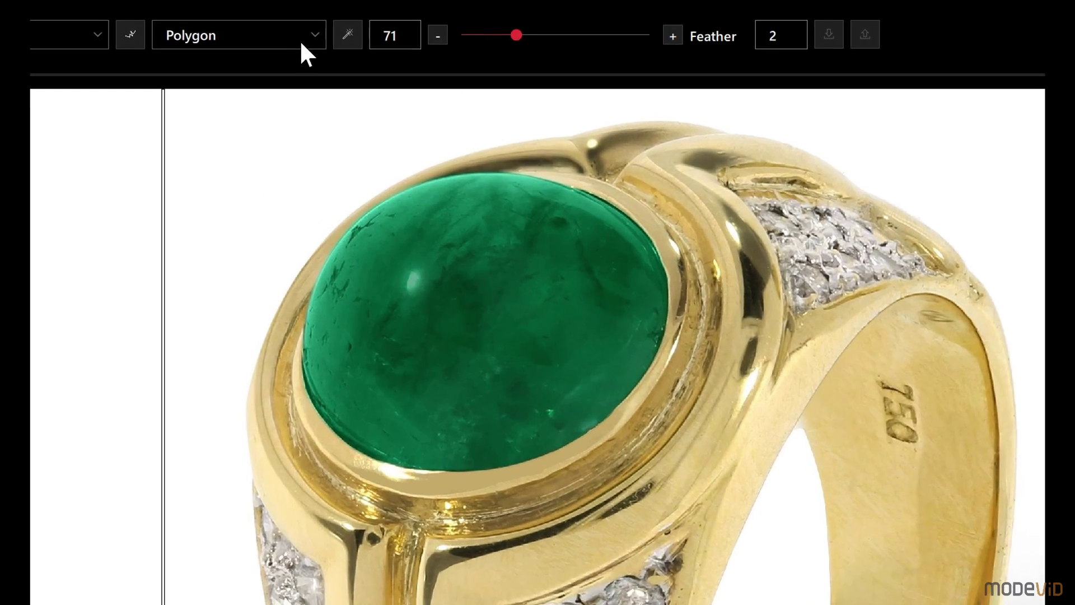
- Outline the gold ring's inner band with a Polygon selection, apply the Beautify Tool at 50, and compare the result across the divider
{"action": "left_click", "coordinate": [300, 39]}
{"action": "left_click", "coordinate": [181, 51]}
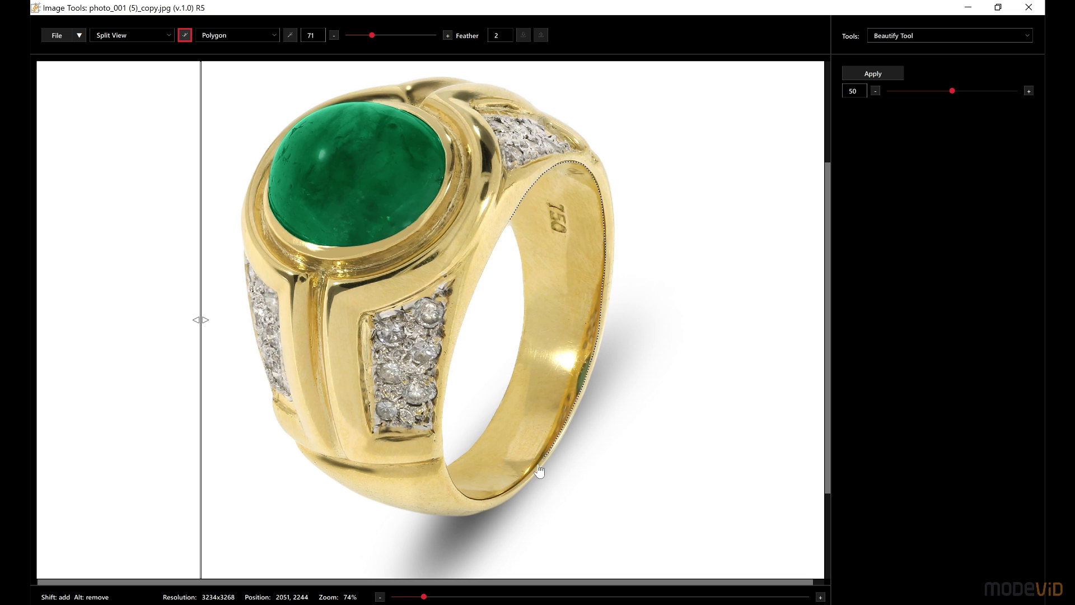
{"action": "mouse_move", "coordinate": [451, 480]}
{"action": "left_mouse_down"}
{"action": "mouse_move", "coordinate": [483, 444]}
{"action": "mouse_move", "coordinate": [517, 370]}
{"action": "mouse_move", "coordinate": [514, 231]}
{"action": "left_mouse_up"}
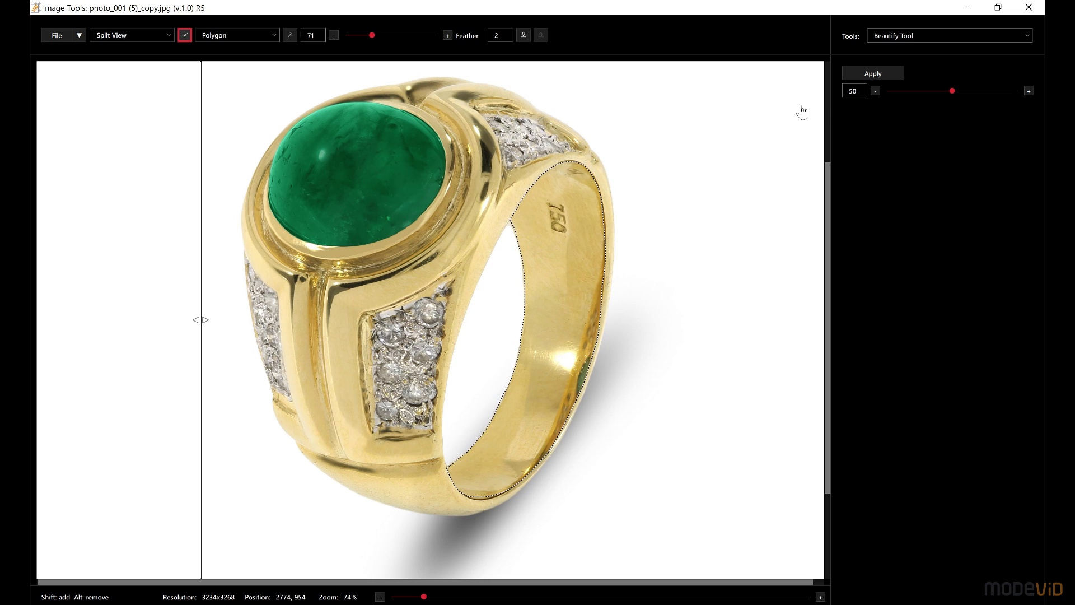
{"action": "left_click", "coordinate": [872, 74]}
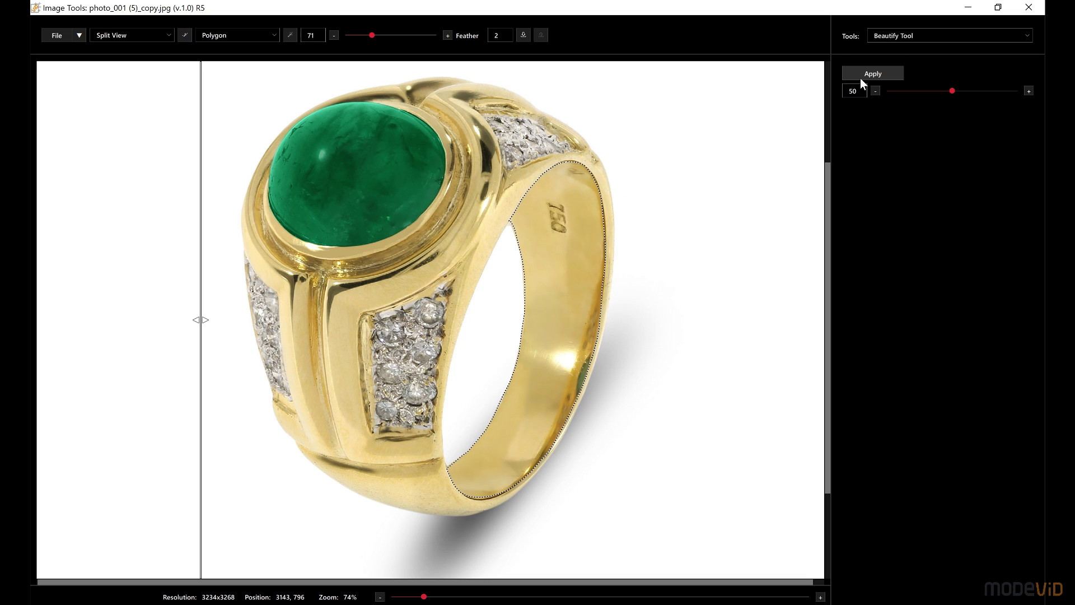
{"action": "left_click_drag", "start_coordinate": [205, 308], "coordinate": [455, 336]}
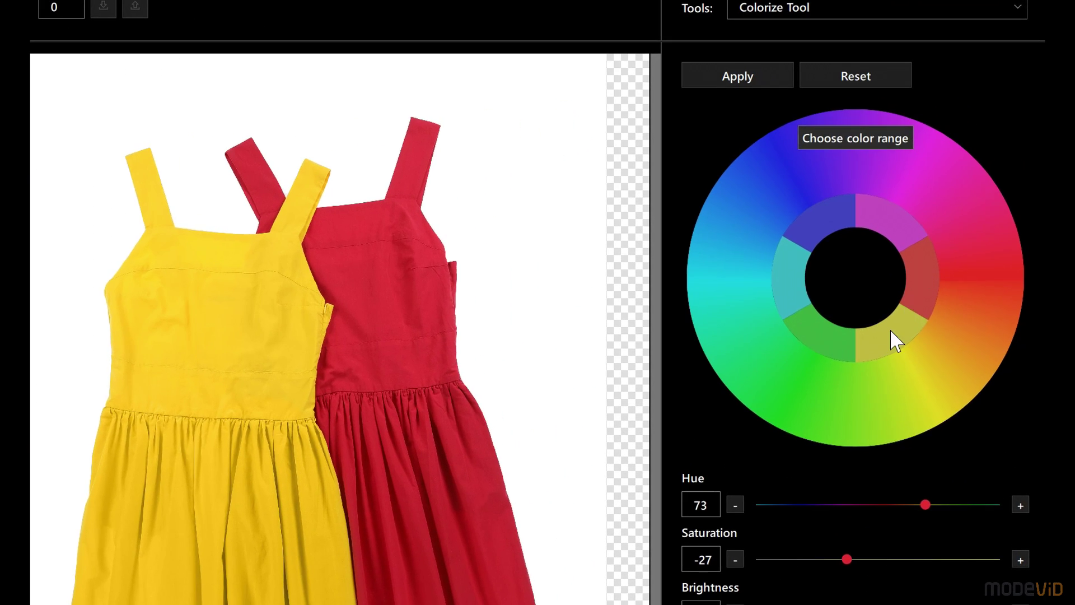
- Choose the yellow colour range on the Colorize Tool's wheel, extend it across the green range, and adjust its saturation
{"action": "mouse_move", "coordinate": [889, 330]}
{"action": "left_mouse_down"}
{"action": "mouse_move", "coordinate": [913, 290]}
{"action": "mouse_move", "coordinate": [902, 241]}
{"action": "mouse_move", "coordinate": [837, 213]}
{"action": "mouse_move", "coordinate": [797, 252]}
{"action": "mouse_move", "coordinate": [831, 330]}
{"action": "mouse_move", "coordinate": [884, 329]}
{"action": "left_mouse_up"}
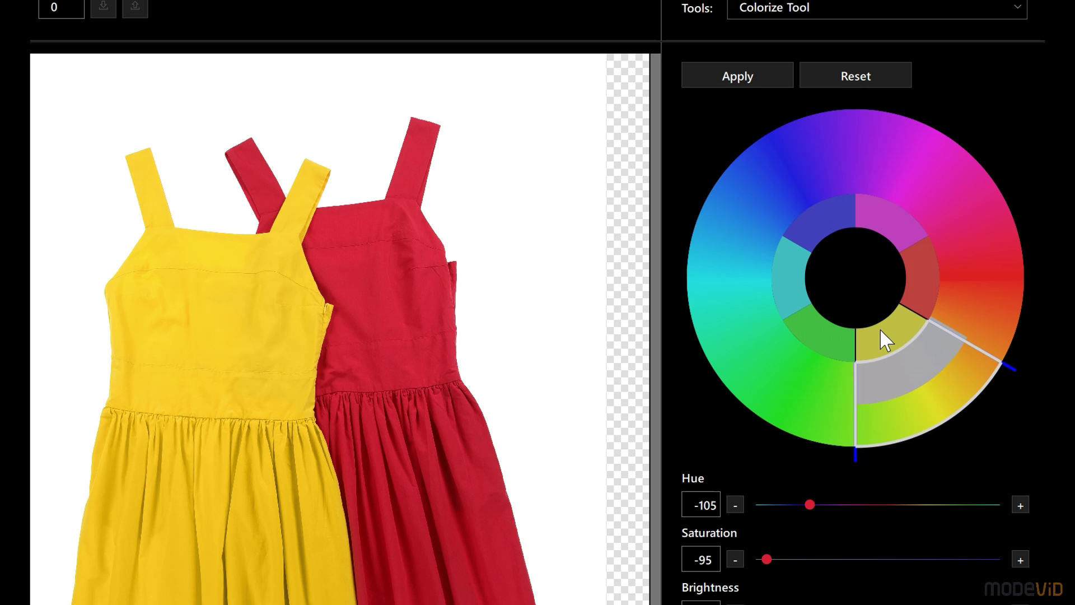
{"action": "left_click", "coordinate": [874, 505]}
{"action": "scroll", "coordinate": [893, 427], "scroll_direction": "down", "scroll_amount": 3}
{"action": "left_click_drag", "start_coordinate": [871, 414], "coordinate": [804, 380]}
{"action": "left_click_drag", "start_coordinate": [765, 436], "coordinate": [885, 436]}
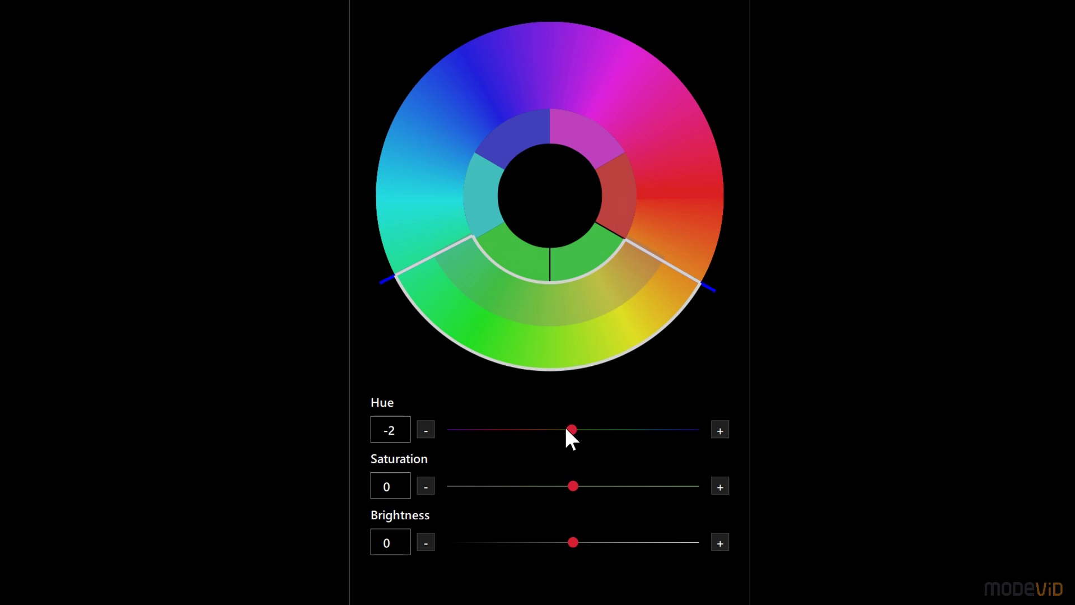
- Try fine-tuning the selected yellow-green range with hue -1 and saturation 1, and raise its brightness
{"action": "mouse_move", "coordinate": [566, 423]}
{"action": "left_mouse_down"}
{"action": "mouse_move", "coordinate": [498, 420]}
{"action": "mouse_move", "coordinate": [650, 430]}
{"action": "mouse_move", "coordinate": [497, 426]}
{"action": "mouse_move", "coordinate": [574, 440]}
{"action": "left_mouse_up"}
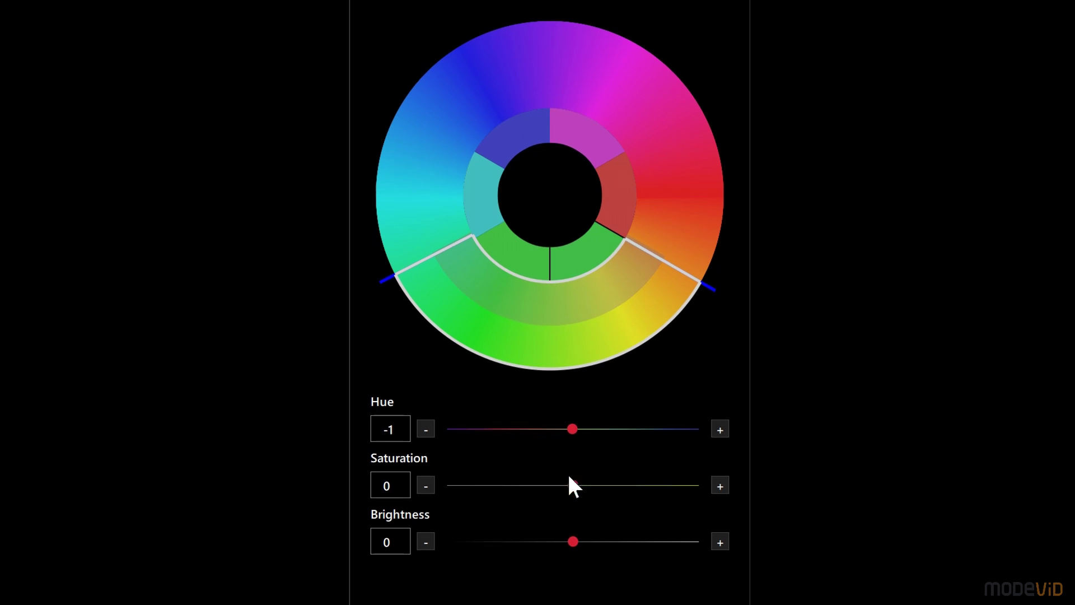
{"action": "mouse_move", "coordinate": [573, 478]}
{"action": "left_mouse_down"}
{"action": "mouse_move", "coordinate": [460, 474]}
{"action": "mouse_move", "coordinate": [671, 480]}
{"action": "mouse_move", "coordinate": [581, 480]}
{"action": "left_mouse_up"}
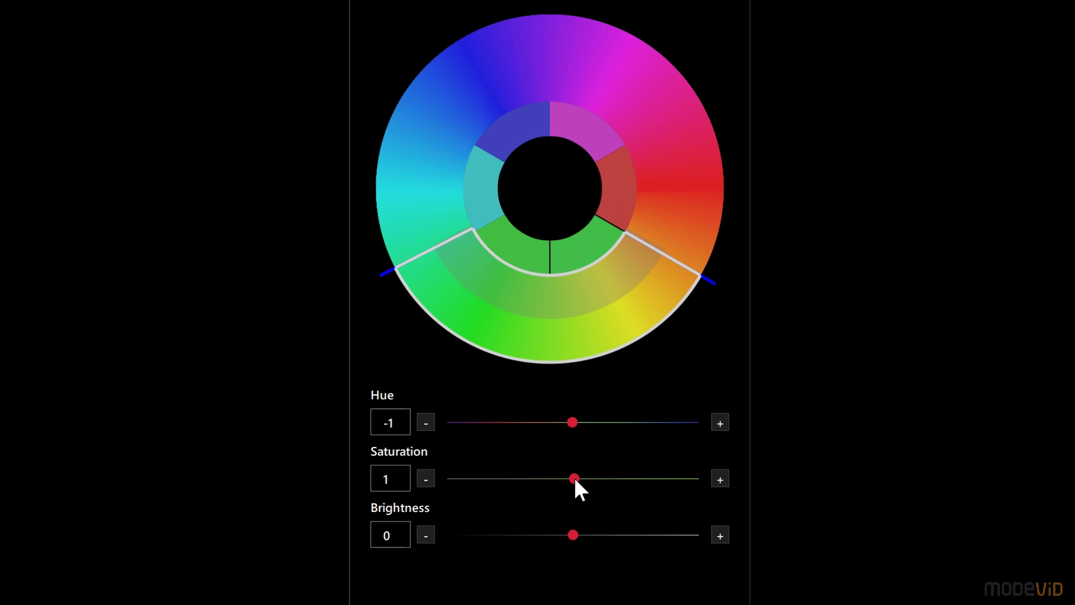
{"action": "scroll", "coordinate": [568, 529], "scroll_direction": "down", "scroll_amount": 1}
{"action": "left_click", "coordinate": [575, 521]}
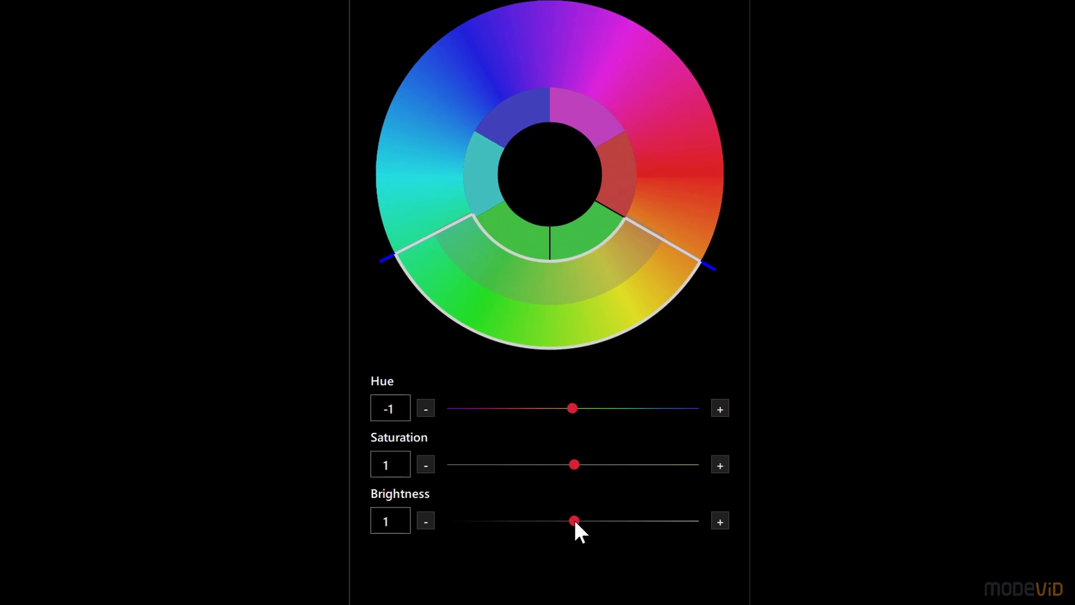
{"action": "left_click_drag", "start_coordinate": [575, 521], "coordinate": [622, 512]}
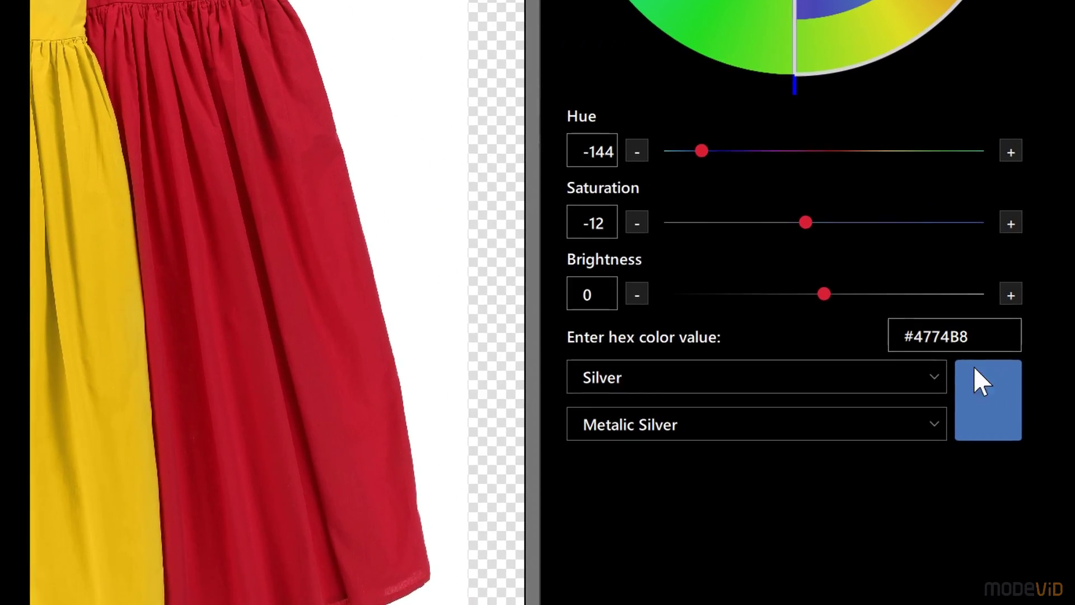
- Pick the blue #4774b8 as the replacement colour for the yellow range and apply it to the yellow dress
{"action": "left_click", "coordinate": [973, 366]}
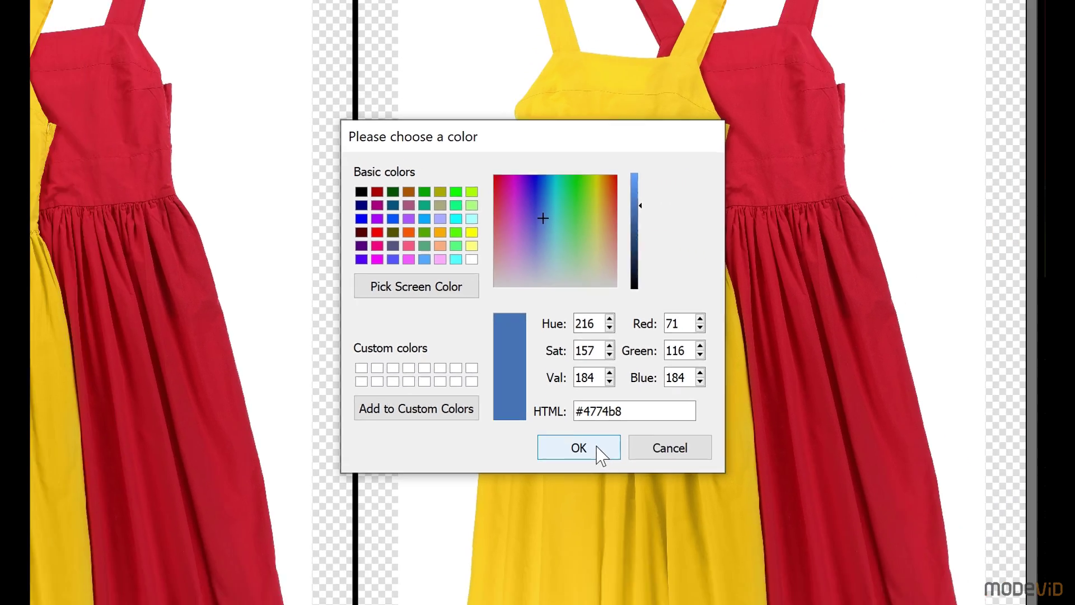
{"action": "left_click", "coordinate": [616, 506]}
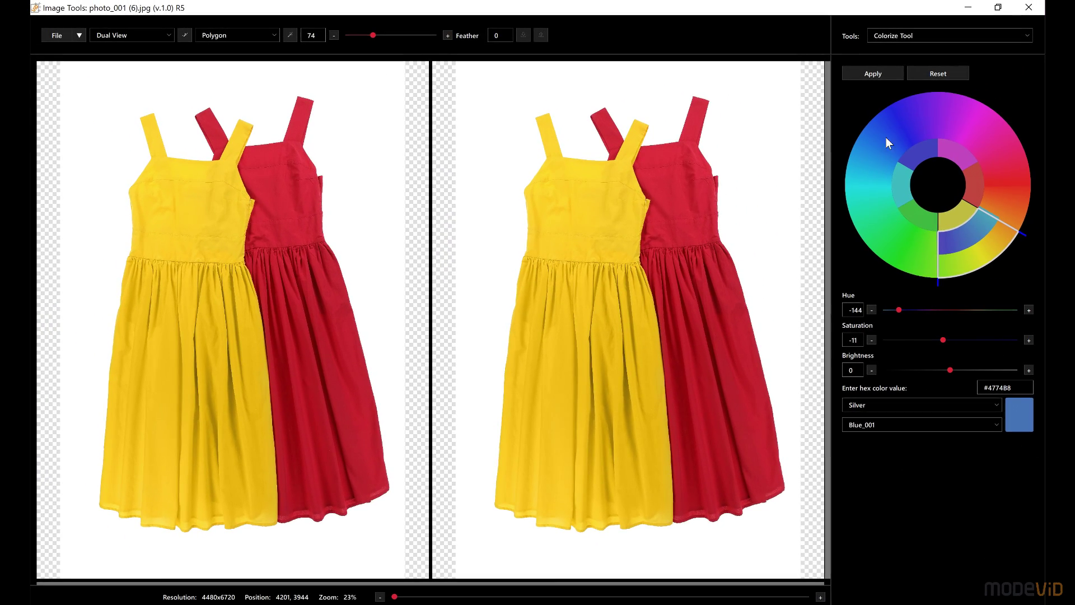
{"action": "left_click", "coordinate": [875, 74]}
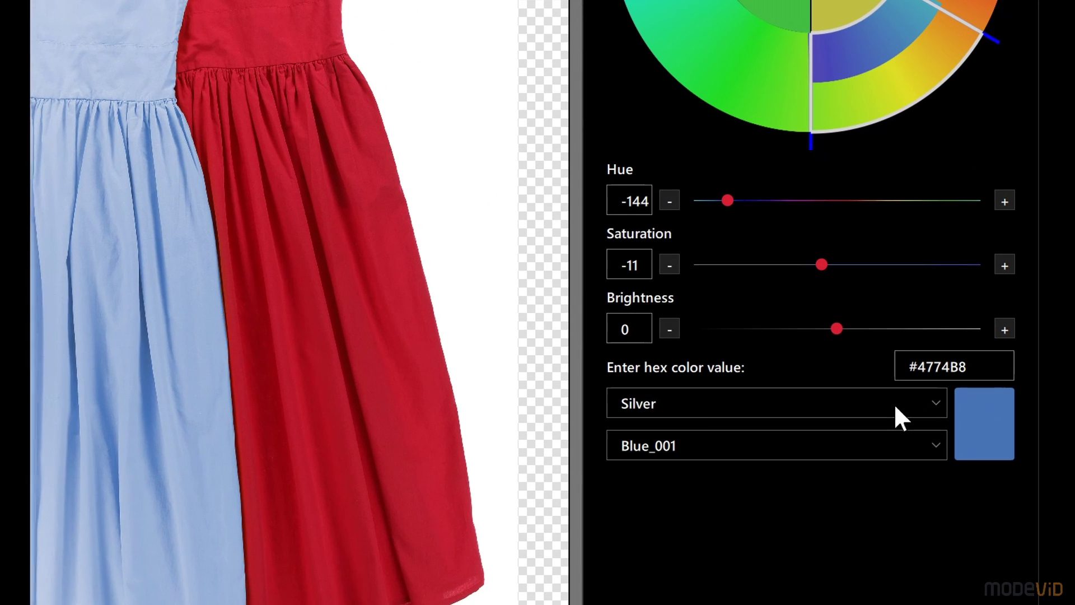
- Create a new colour group named "my color group"
{"action": "left_click", "coordinate": [937, 404]}
{"action": "left_click", "coordinate": [695, 399]}
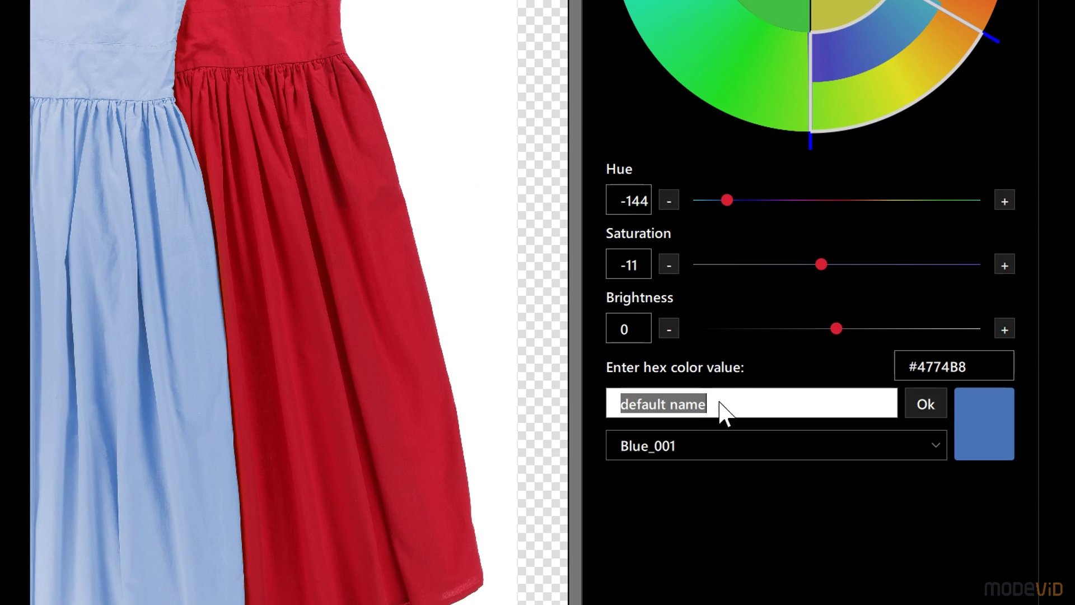
{"action": "type", "text": "my "}
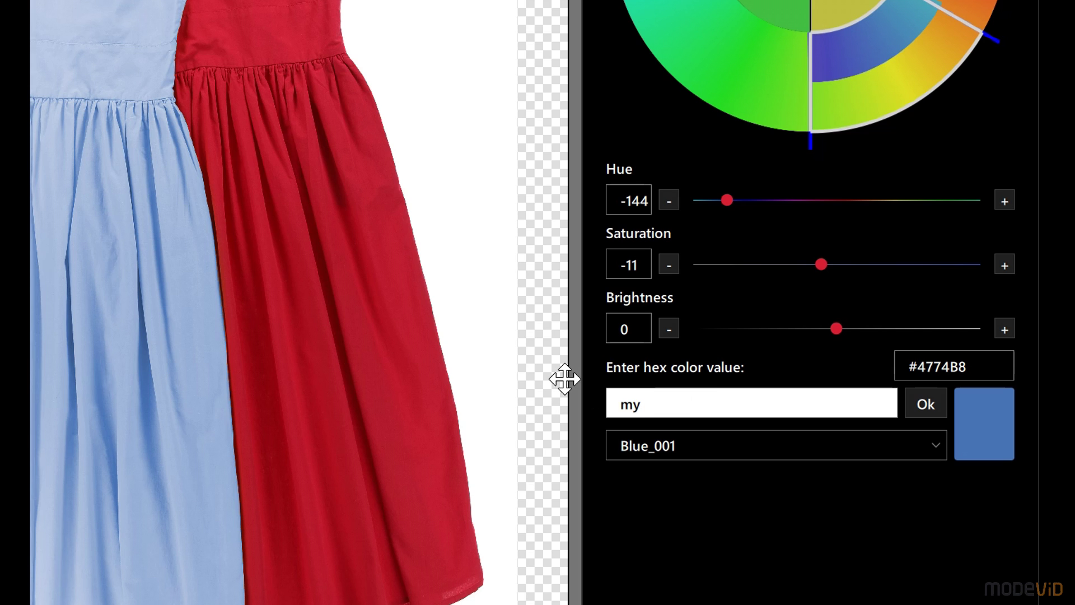
{"action": "type", "text": "color group"}
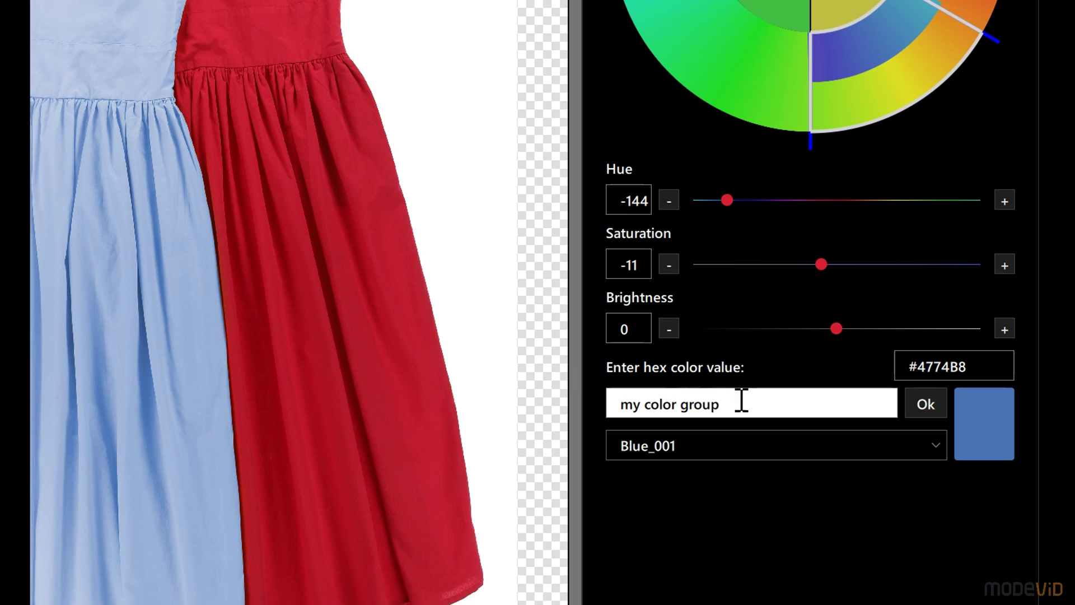
{"action": "left_click", "coordinate": [923, 403]}
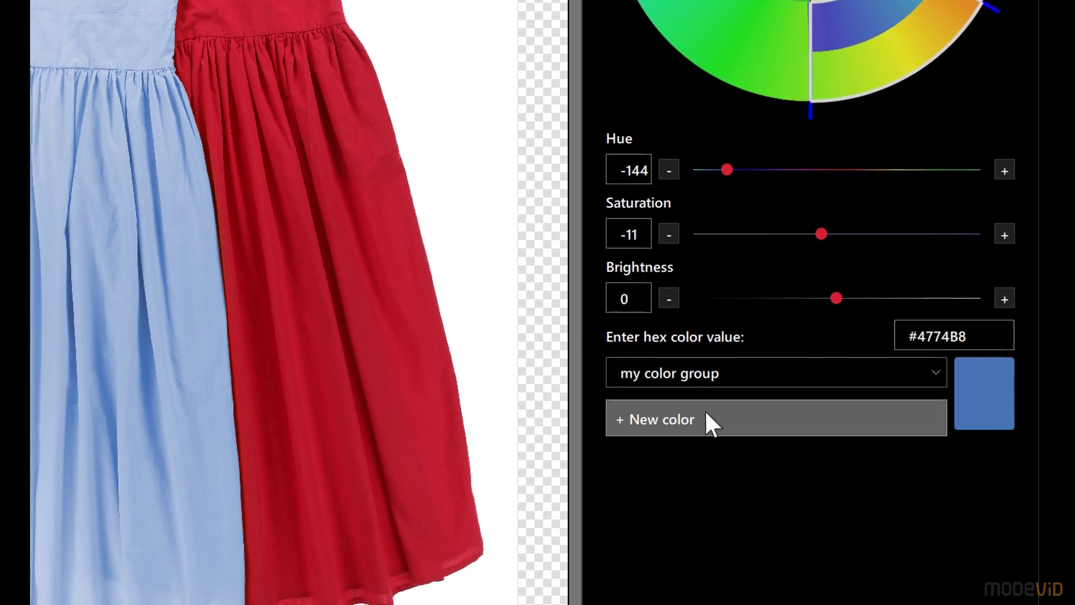
- Add a new colour named blue_01 with the value #4774b8 to "my color group", and review its entry
{"action": "left_click", "coordinate": [706, 417]}
{"action": "type", "text": "blue"}
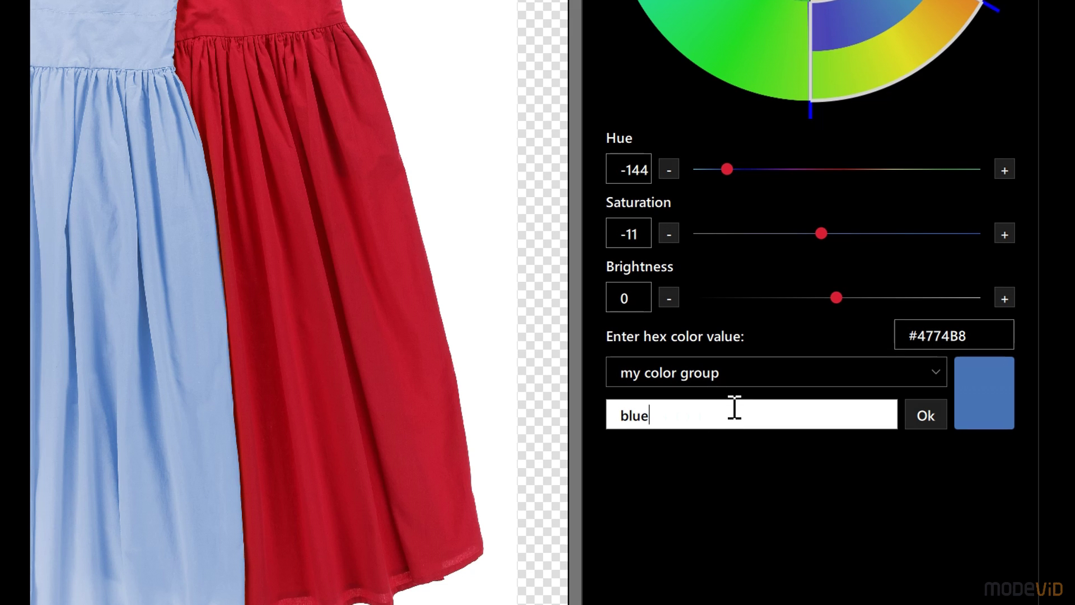
{"action": "type", "text": "_01"}
{"action": "left_click", "coordinate": [926, 414]}
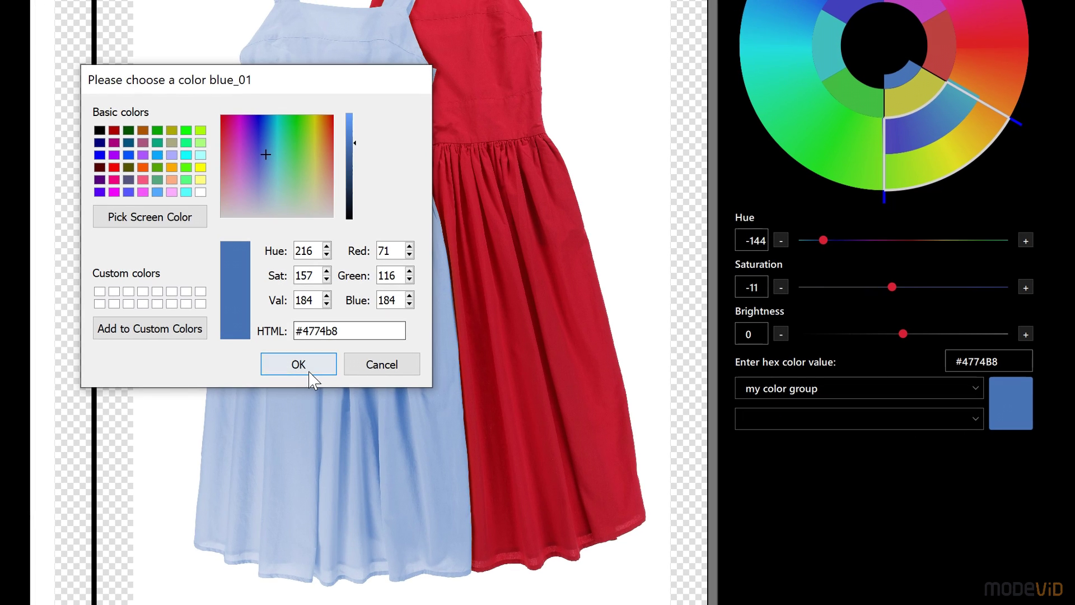
{"action": "left_click", "coordinate": [302, 367]}
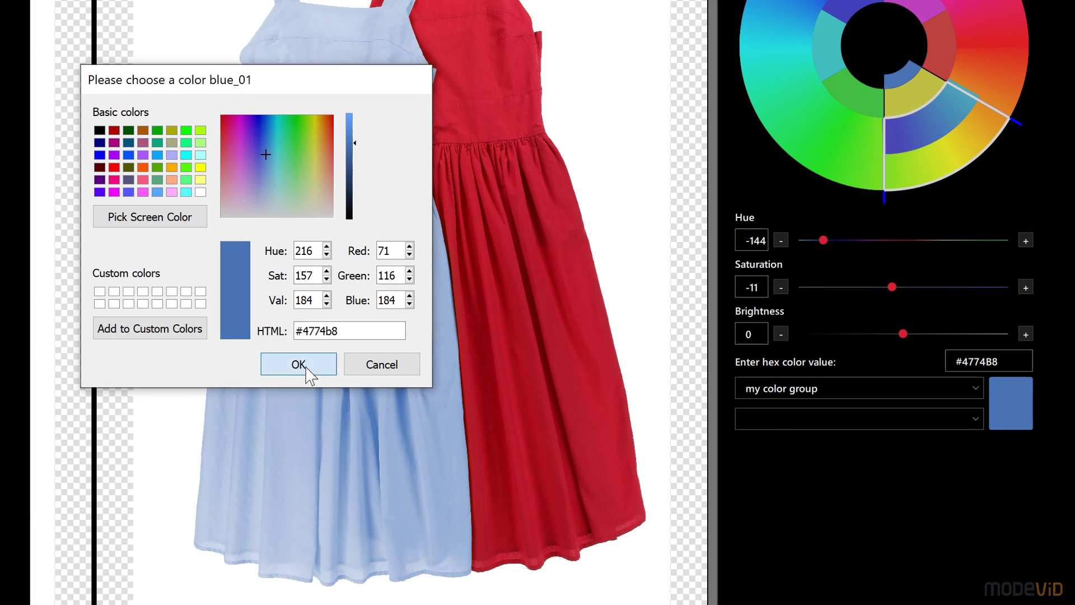
{"action": "left_click", "coordinate": [736, 419]}
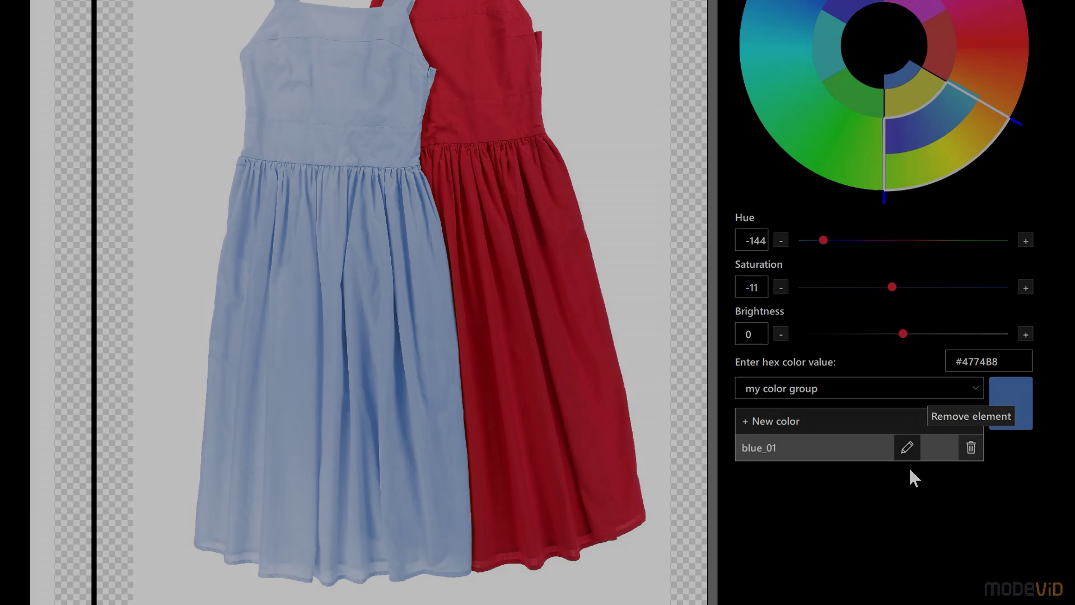
{"action": "left_click", "coordinate": [371, 258]}
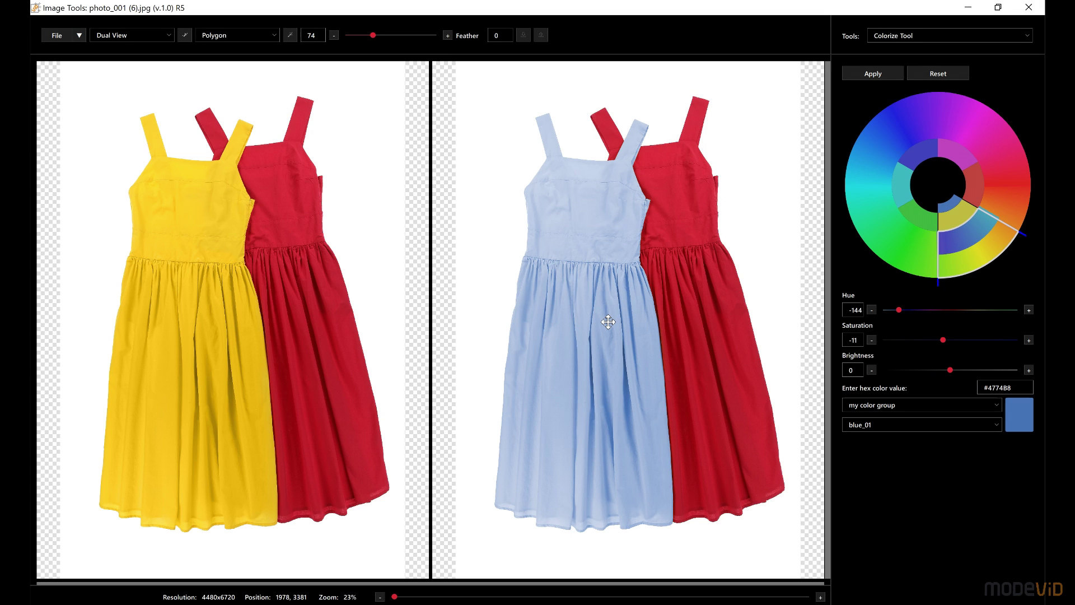
- Recolour the blue dress purple with hue -103, apply the change, and save the result as dress_purple_01
{"action": "left_click_drag", "start_coordinate": [898, 309], "coordinate": [914, 308]}
{"action": "left_click", "coordinate": [884, 72]}
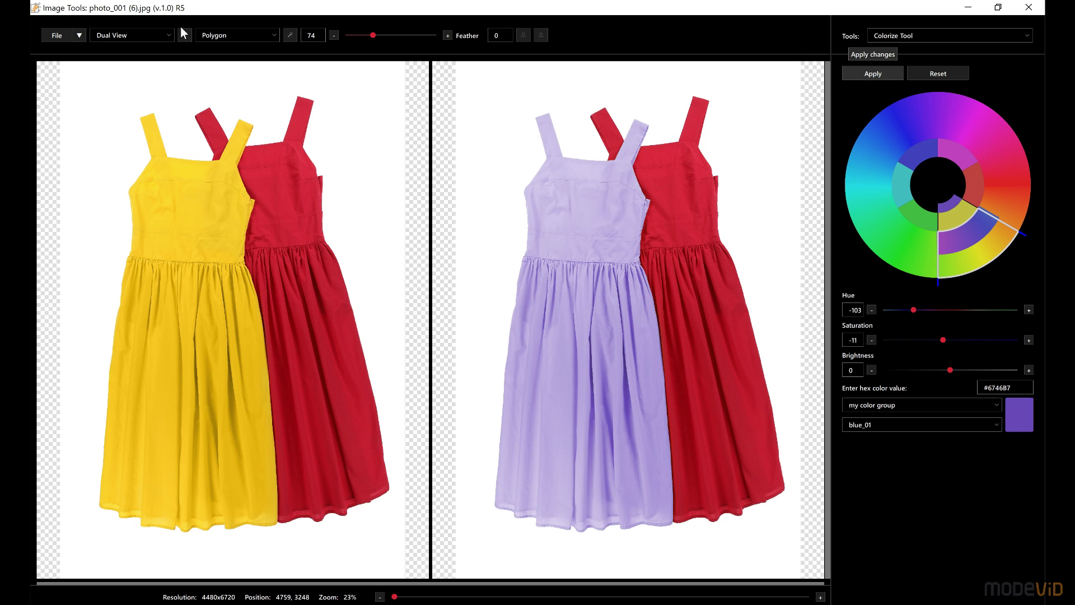
{"action": "left_click", "coordinate": [79, 35]}
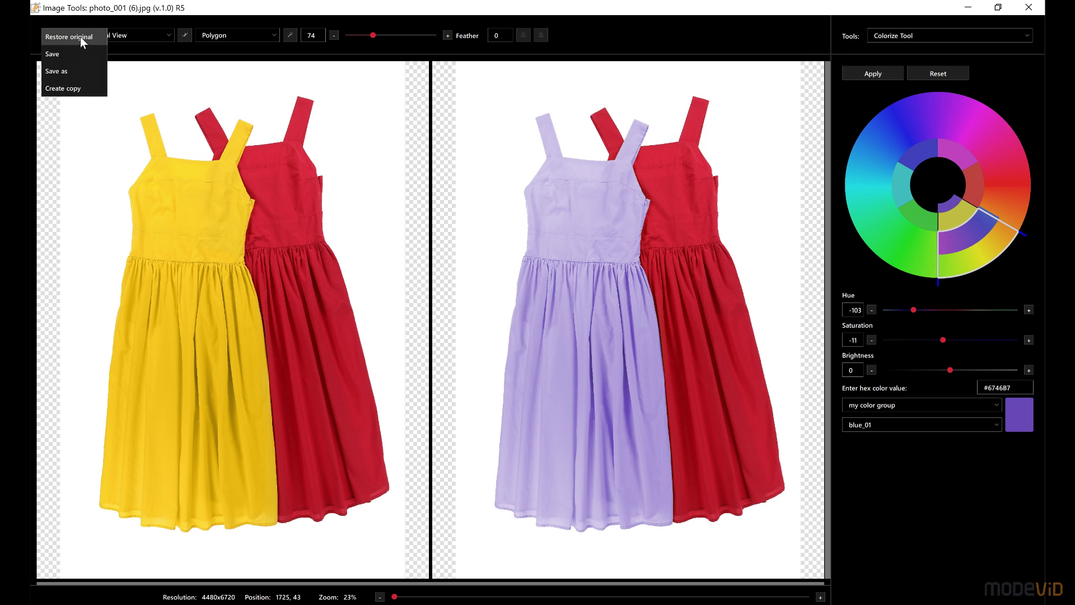
{"action": "left_click", "coordinate": [74, 90]}
{"action": "left_click", "coordinate": [118, 120]}
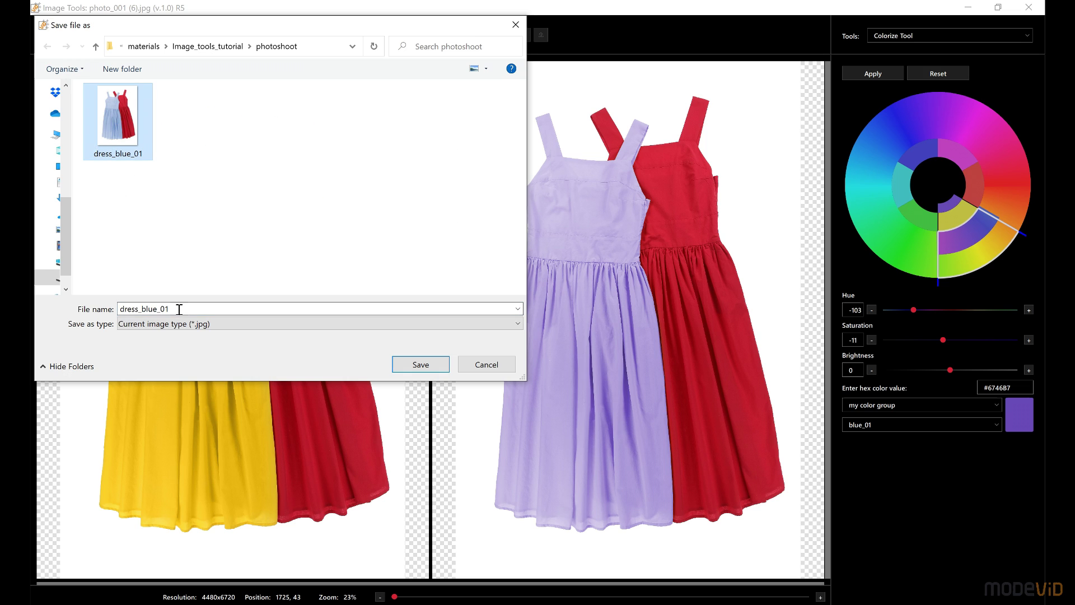
{"action": "left_click", "coordinate": [182, 308]}
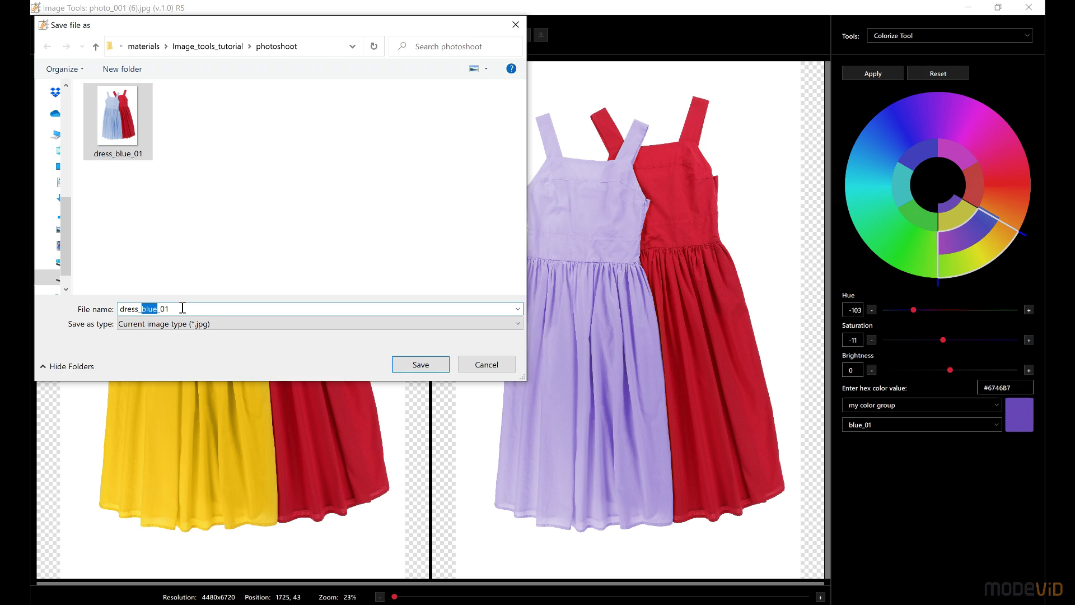
{"action": "type", "text": "purple"}
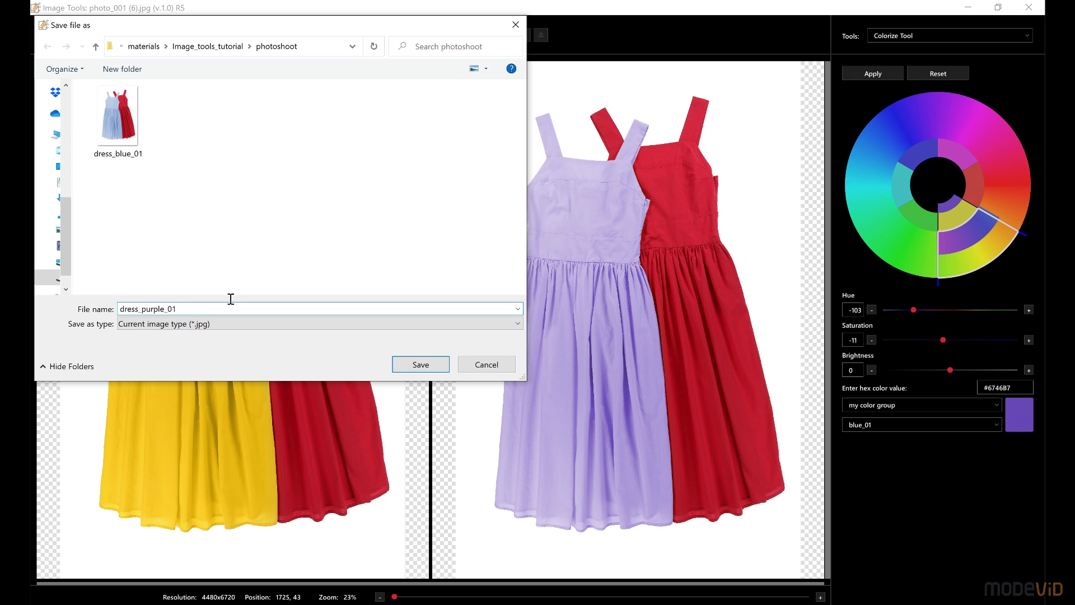
{"action": "left_click", "coordinate": [421, 364]}
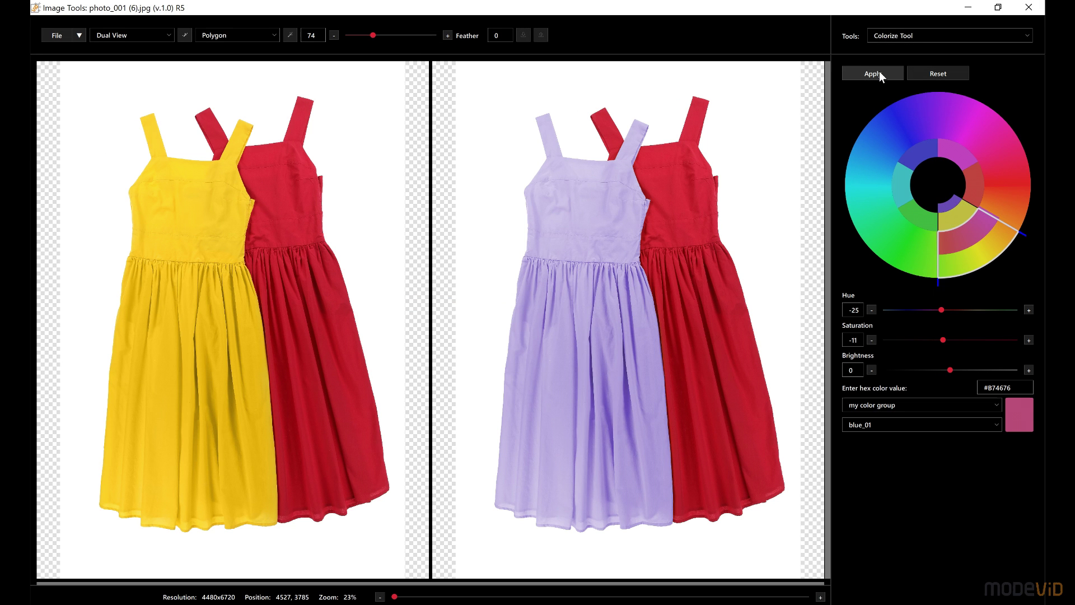
- Apply hue -25 to turn the dress pink and save the result under a file name ending in pink_01
{"action": "left_click", "coordinate": [879, 72]}
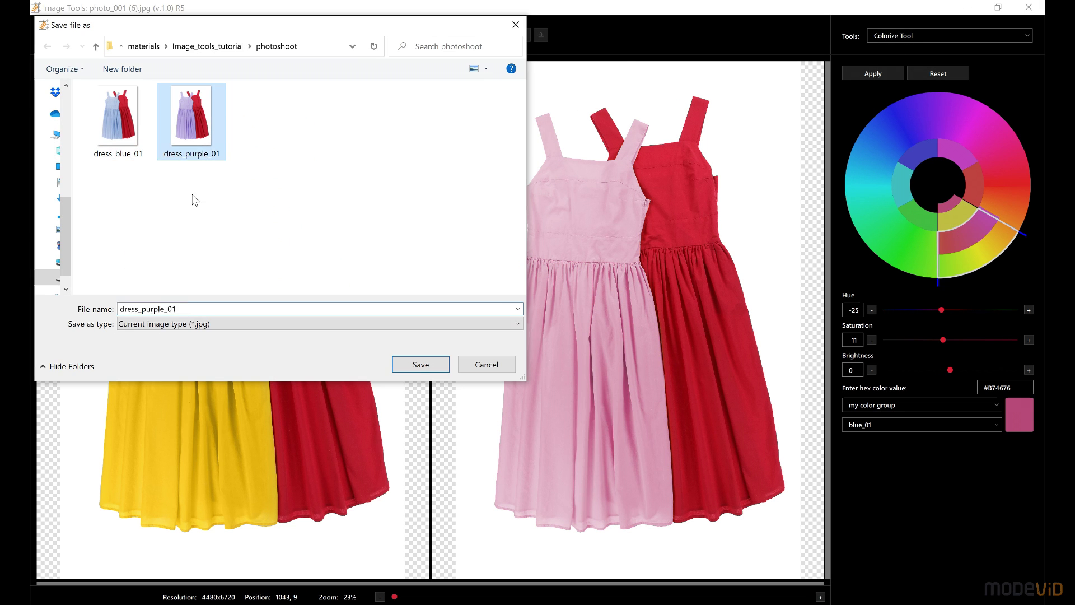
{"action": "type", "text": "pink_01"}
{"action": "left_click", "coordinate": [420, 364]}
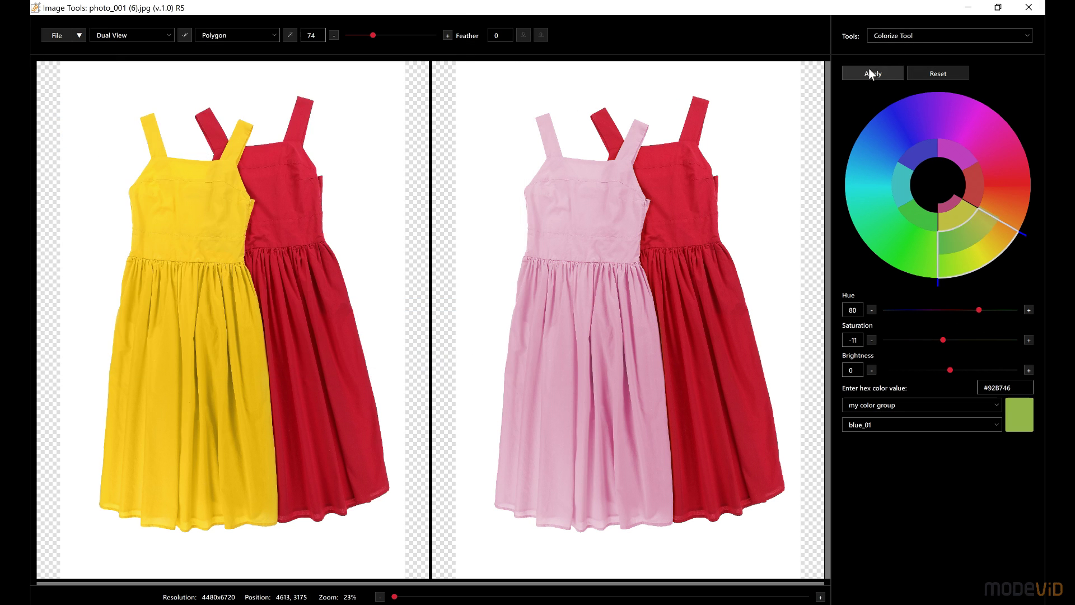
- Apply hue 80 to turn the dress light green and select the colour word in the file name for saving it
{"action": "left_click", "coordinate": [869, 71]}
{"action": "left_click", "coordinate": [79, 35]}
{"action": "left_click", "coordinate": [185, 307]}
{"action": "key", "text": "Left"}
{"action": "key", "text": "Left"}
{"action": "key", "text": "Left"}
{"action": "key", "text": "shift+Left"}
{"action": "key", "text": "shift+Left"}
{"action": "key", "text": "shift+Left"}
{"action": "key", "text": "shift+Left"}
{"action": "key", "text": "shift+Left"}
{"action": "key", "text": "shift+Left"}
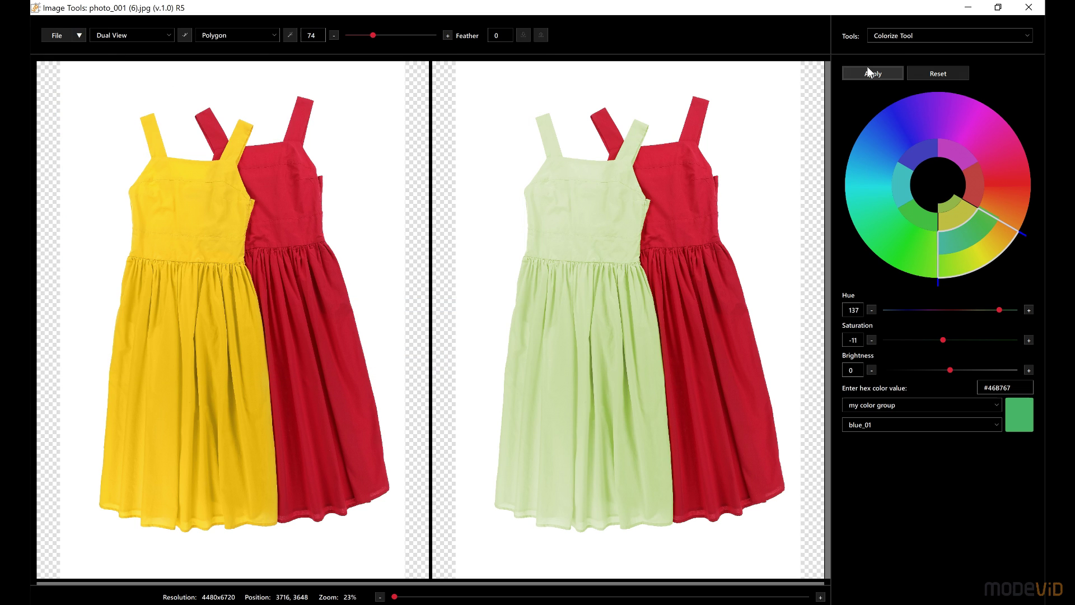
- Apply hue 137 to the dress and enter mint_green as the colour part of the file name for saving it
{"action": "left_click", "coordinate": [872, 73]}
{"action": "left_click", "coordinate": [53, 36]}
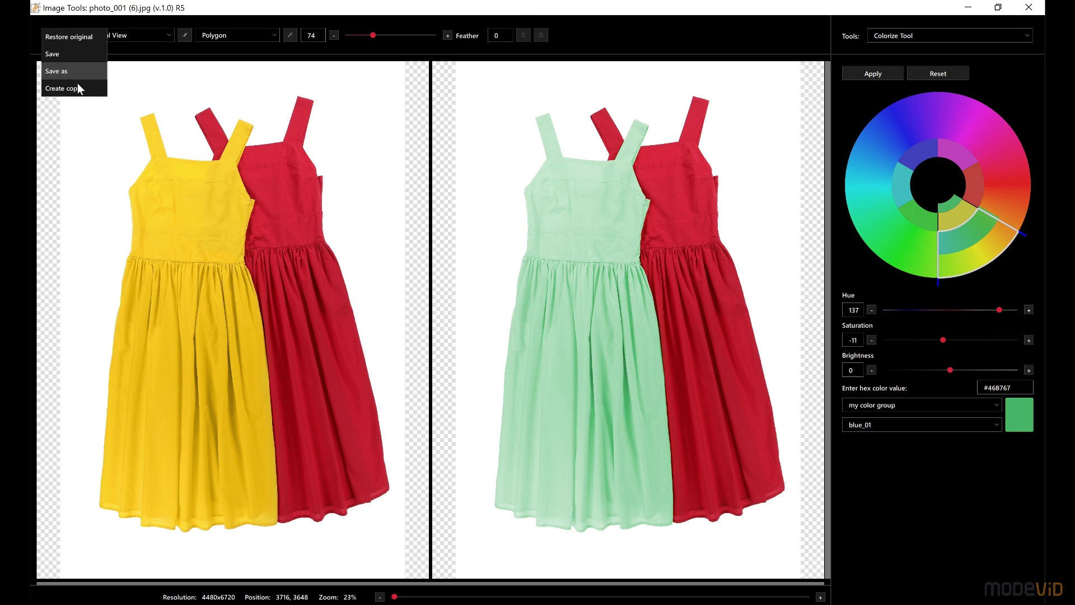
{"action": "left_click", "coordinate": [56, 71]}
{"action": "key", "text": "Left"}
{"action": "key", "text": "Left"}
{"action": "key", "text": "Left"}
{"action": "key", "text": "shift+Left"}
{"action": "key", "text": "shift+Left"}
{"action": "key", "text": "shift+Left"}
{"action": "key", "text": "shift+Left"}
{"action": "key", "text": "shift+Left"}
{"action": "key", "text": "shift+Left"}
{"action": "type", "text": "mint_green"}
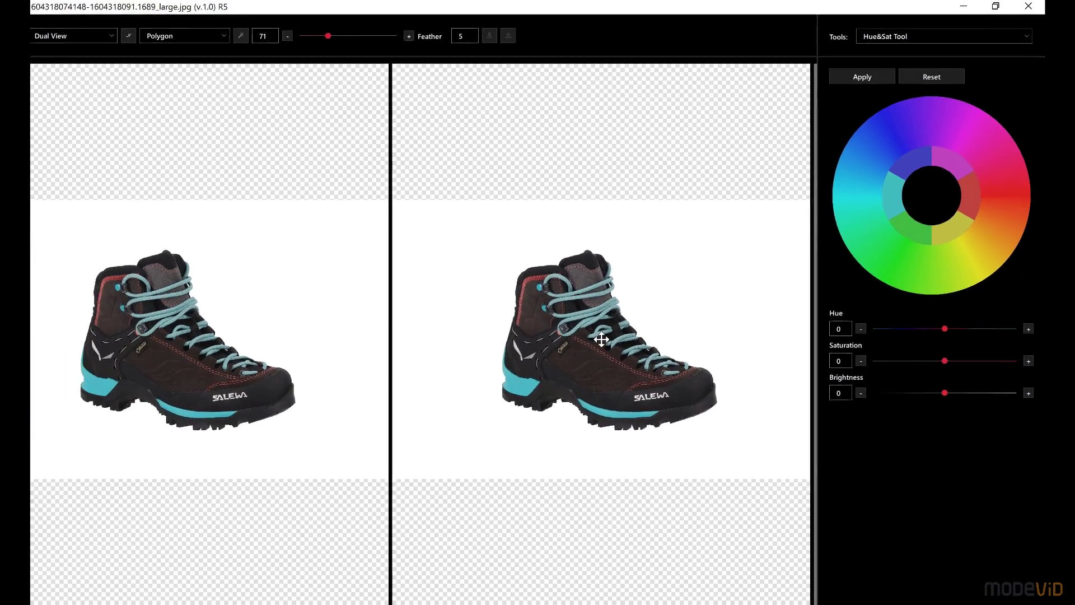
- Recolour the boot's turquoise laces and sole green by setting the cyan range's hue to -78, apply it, and inspect the result
{"action": "scroll", "coordinate": [601, 339], "scroll_direction": "up", "scroll_amount": 5}
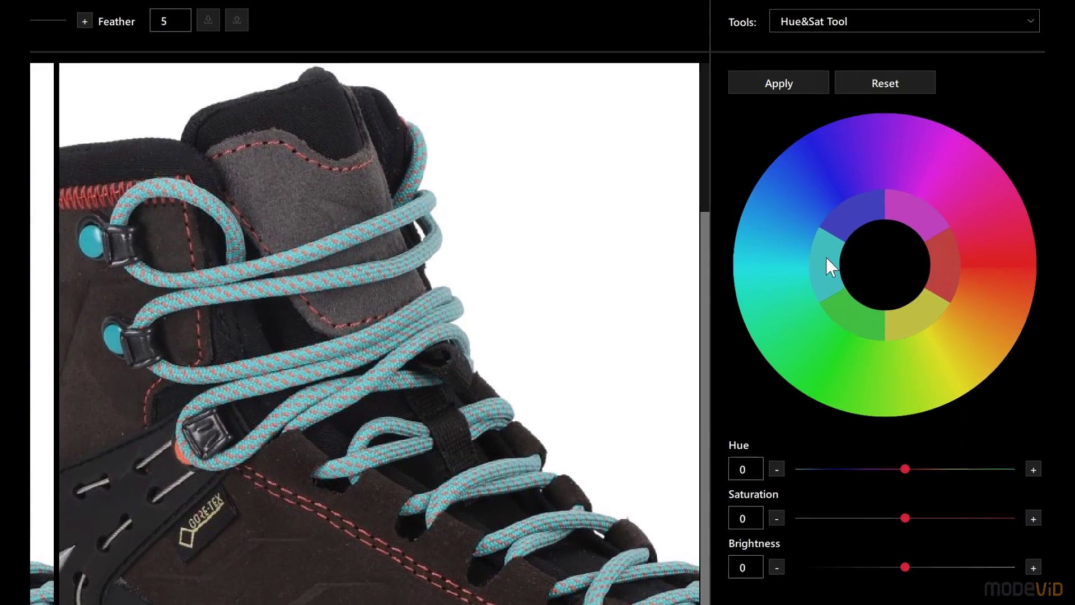
{"action": "left_click", "coordinate": [903, 180]}
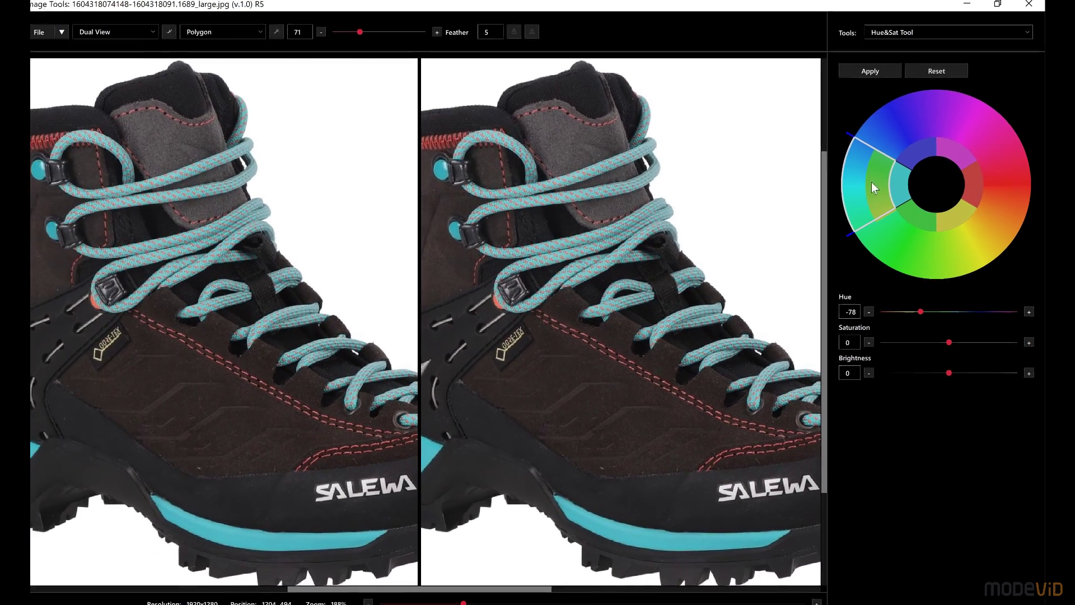
{"action": "left_click", "coordinate": [865, 74]}
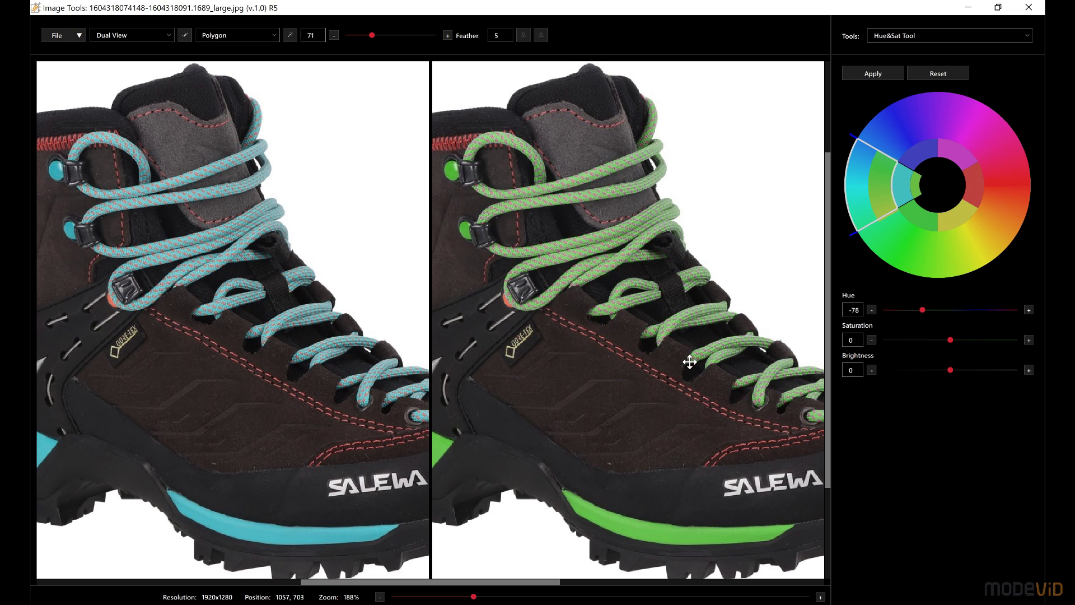
{"action": "left_click_drag", "start_coordinate": [688, 362], "coordinate": [650, 336]}
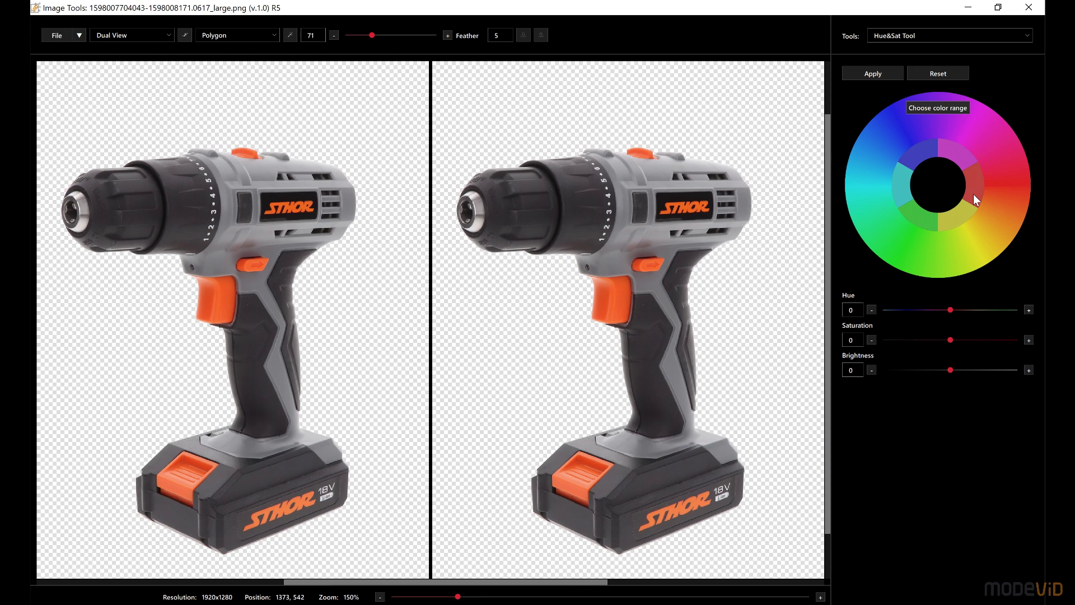
- Recolour the drill's orange parts green by applying hue 92 and saturation -38 to the red range, and inspect the result
{"action": "left_click", "coordinate": [974, 197]}
{"action": "left_click_drag", "start_coordinate": [951, 310], "coordinate": [982, 310]}
{"action": "left_click", "coordinate": [855, 72]}
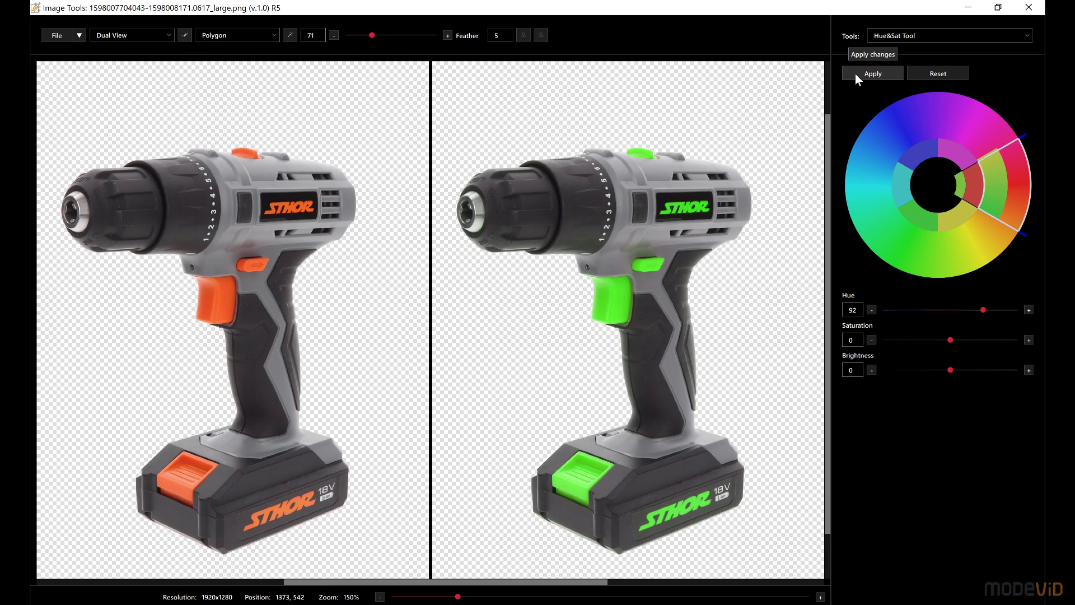
{"action": "left_click_drag", "start_coordinate": [950, 341], "coordinate": [929, 341]}
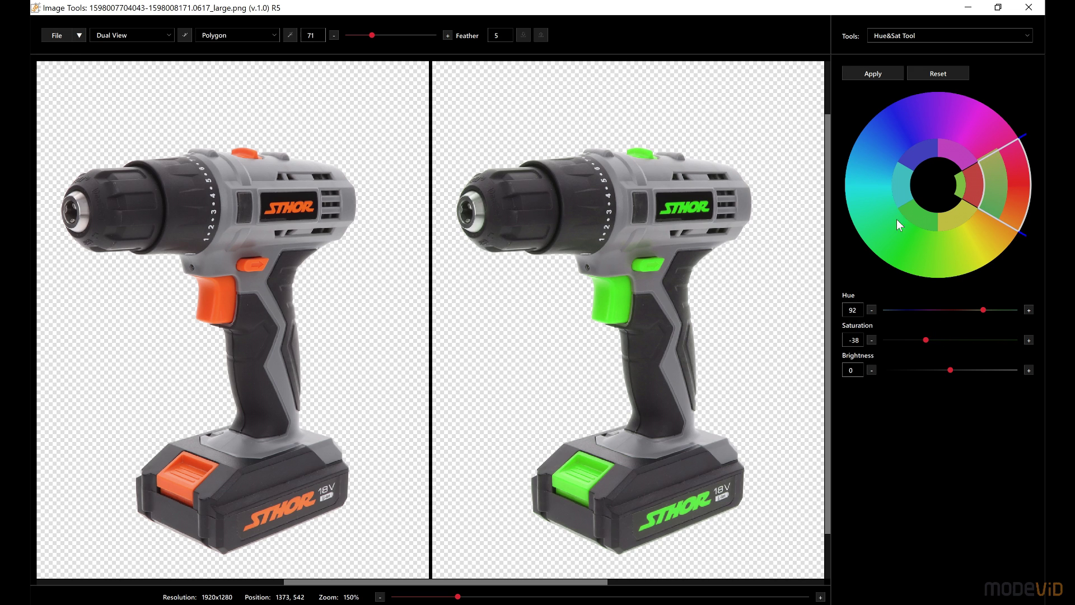
{"action": "left_click", "coordinate": [858, 70]}
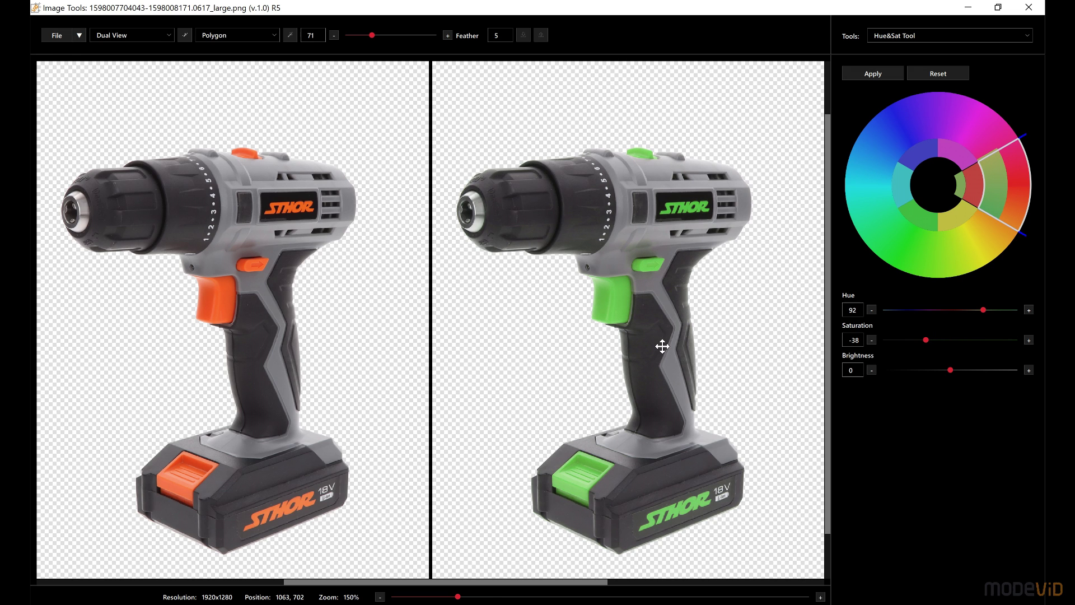
{"action": "scroll", "coordinate": [663, 346], "scroll_direction": "up", "scroll_amount": 3}
{"action": "left_click_drag", "start_coordinate": [663, 346], "coordinate": [700, 264]}
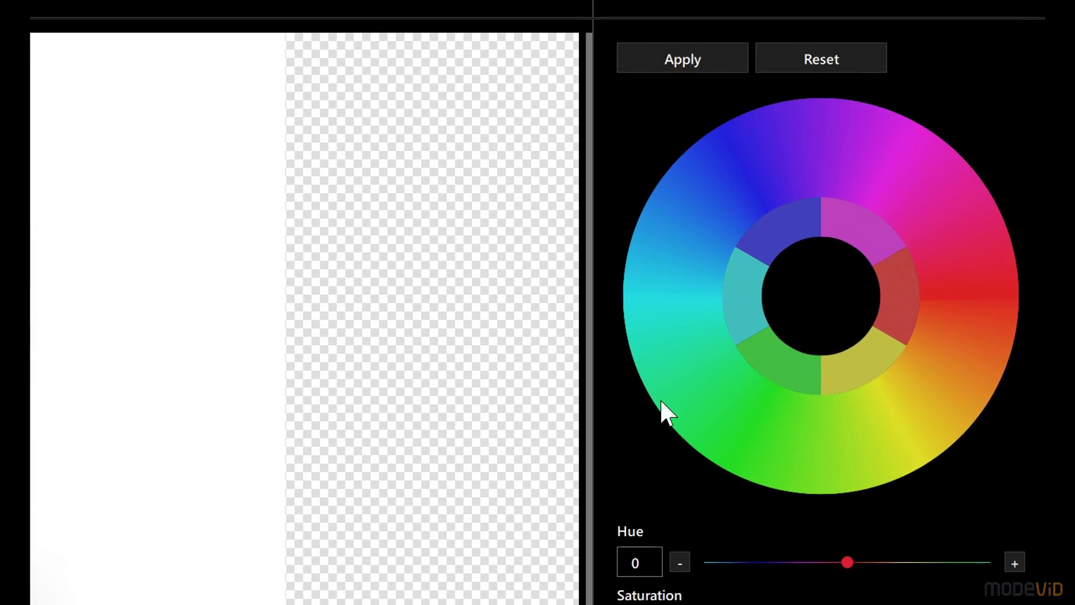
- Shift the green colour range toward the ring's stone colour and apply hue 100 to turn the stone blue
{"action": "left_click", "coordinate": [773, 361]}
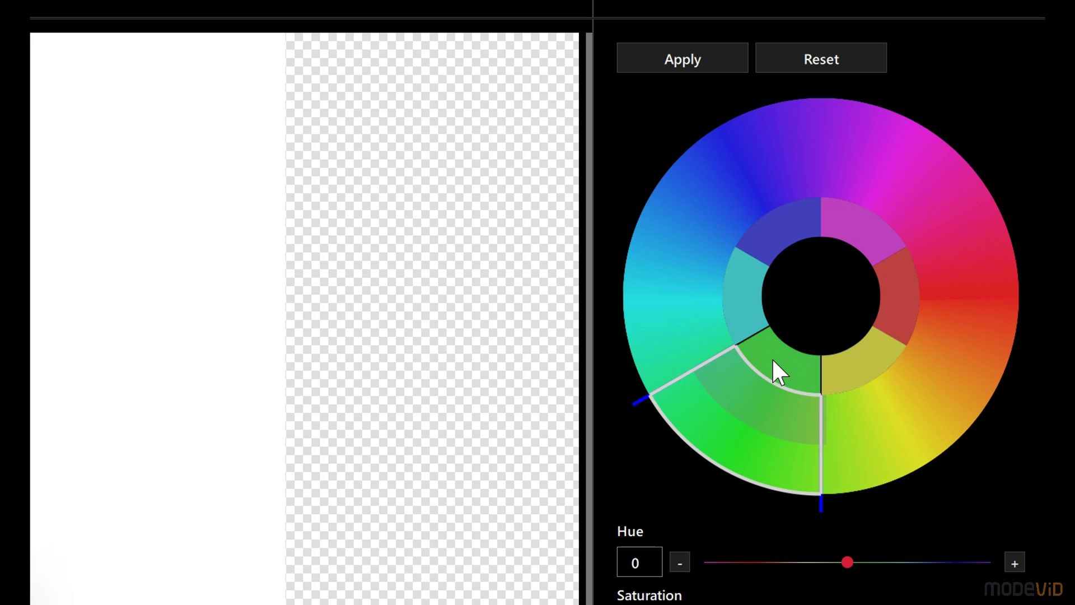
{"action": "left_click_drag", "start_coordinate": [771, 357], "coordinate": [676, 366]}
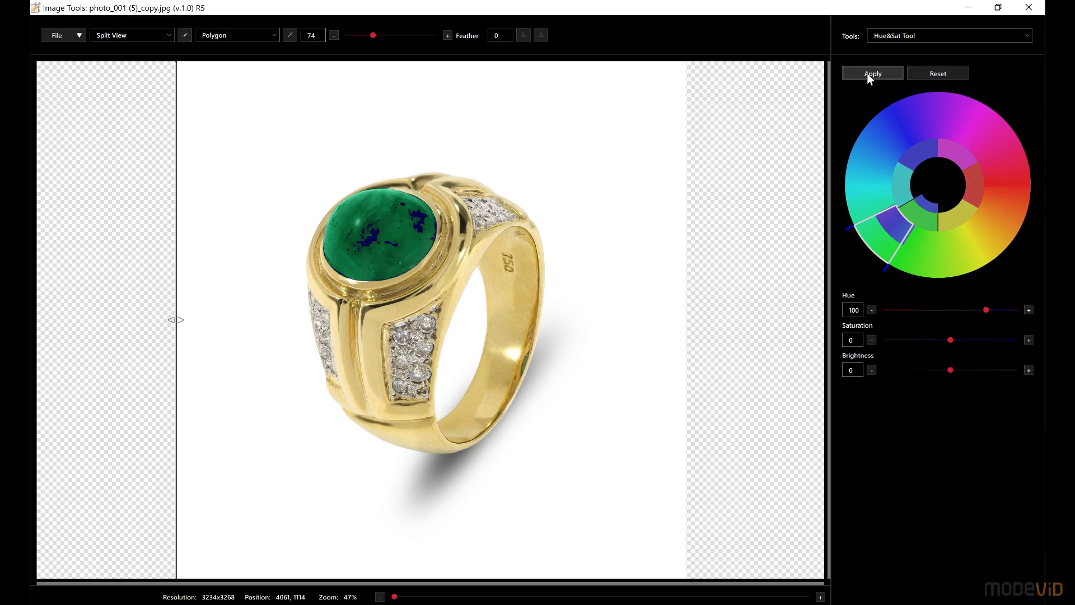
{"action": "left_click", "coordinate": [869, 74]}
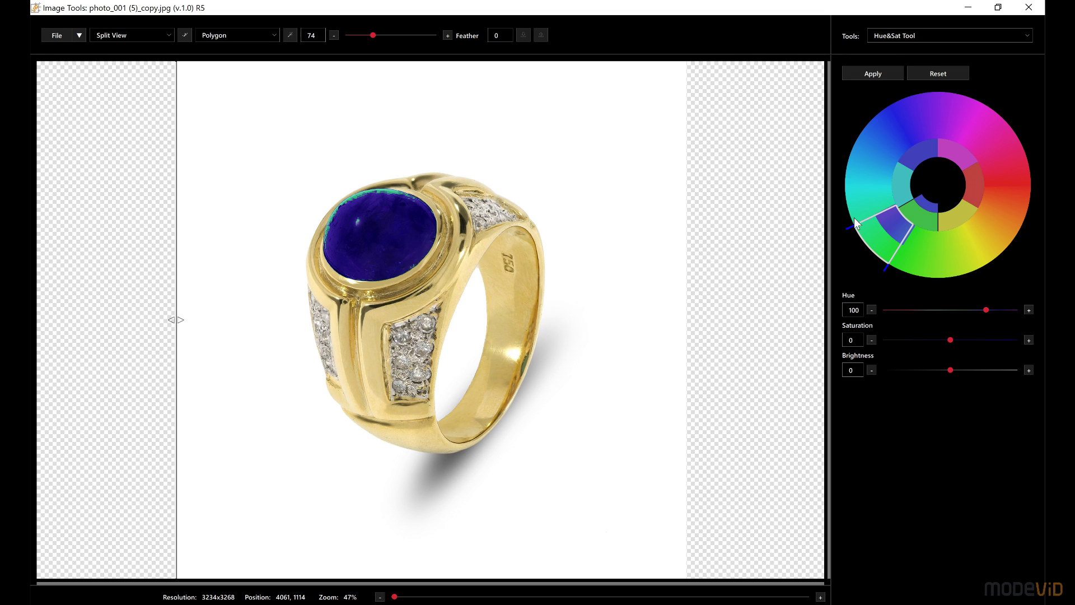
- Extend the green range's outer transition limits and apply the change to smooth the stone's recolouring
{"action": "mouse_move", "coordinate": [862, 221]}
{"action": "left_mouse_down"}
{"action": "mouse_move", "coordinate": [869, 232]}
{"action": "mouse_move", "coordinate": [852, 216]}
{"action": "left_mouse_up"}
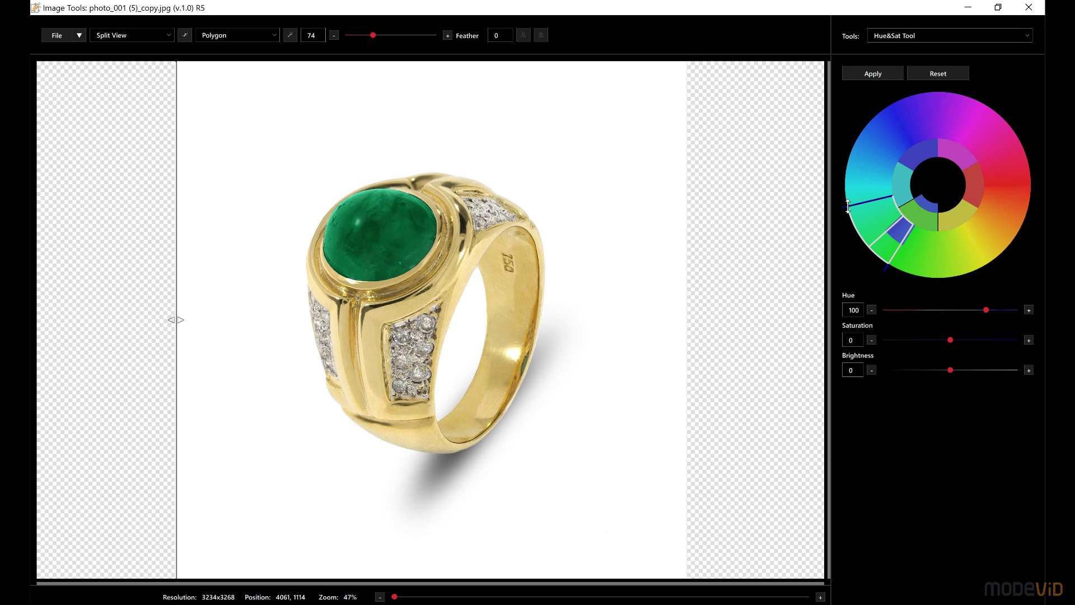
{"action": "left_click", "coordinate": [873, 73]}
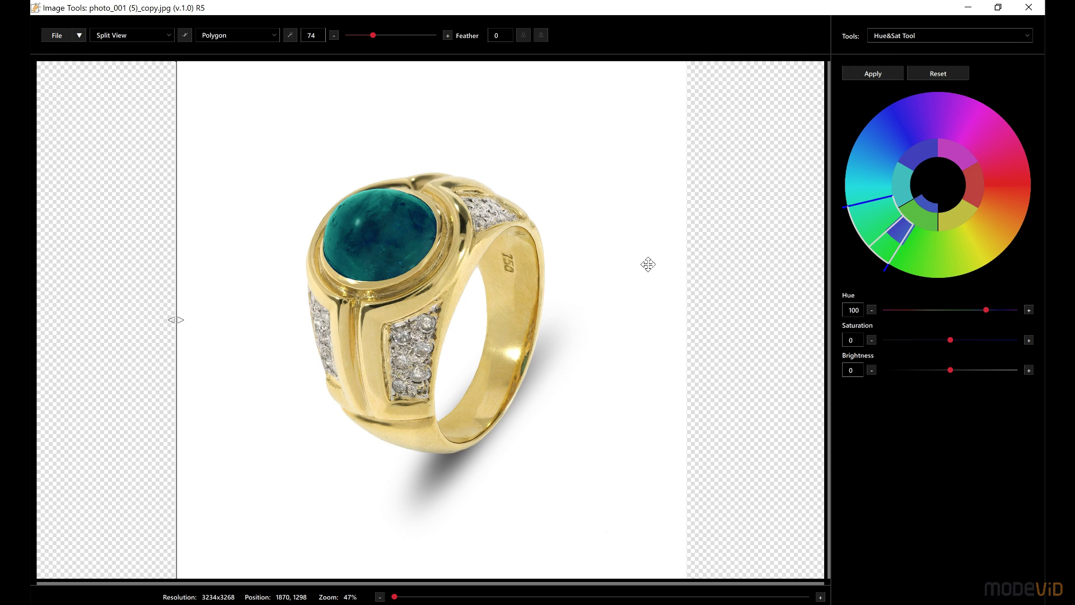
{"action": "left_click_drag", "start_coordinate": [877, 273], "coordinate": [881, 250]}
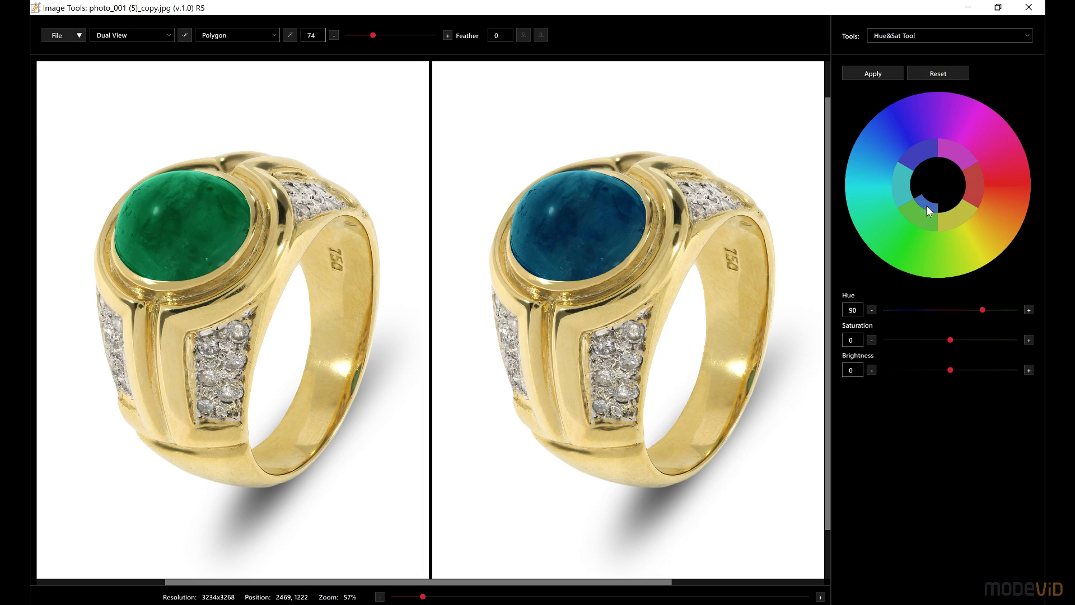
- Tint the ring's gold with hue -31 on the yellow range, and refine it to hue -15 and saturation 13
{"action": "left_click", "coordinate": [957, 215]}
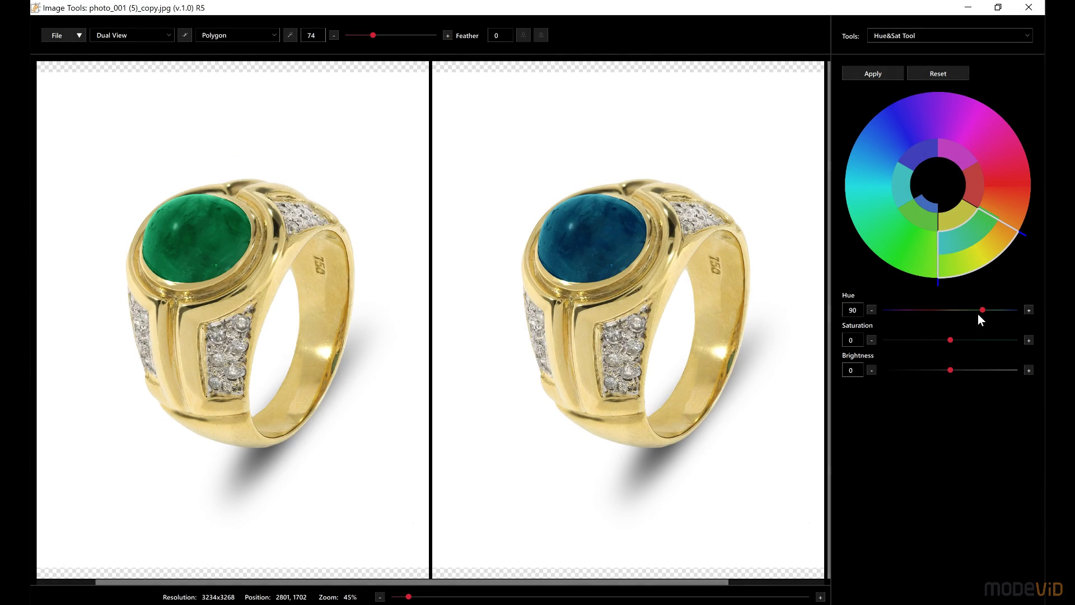
{"action": "left_click_drag", "start_coordinate": [982, 310], "coordinate": [939, 309]}
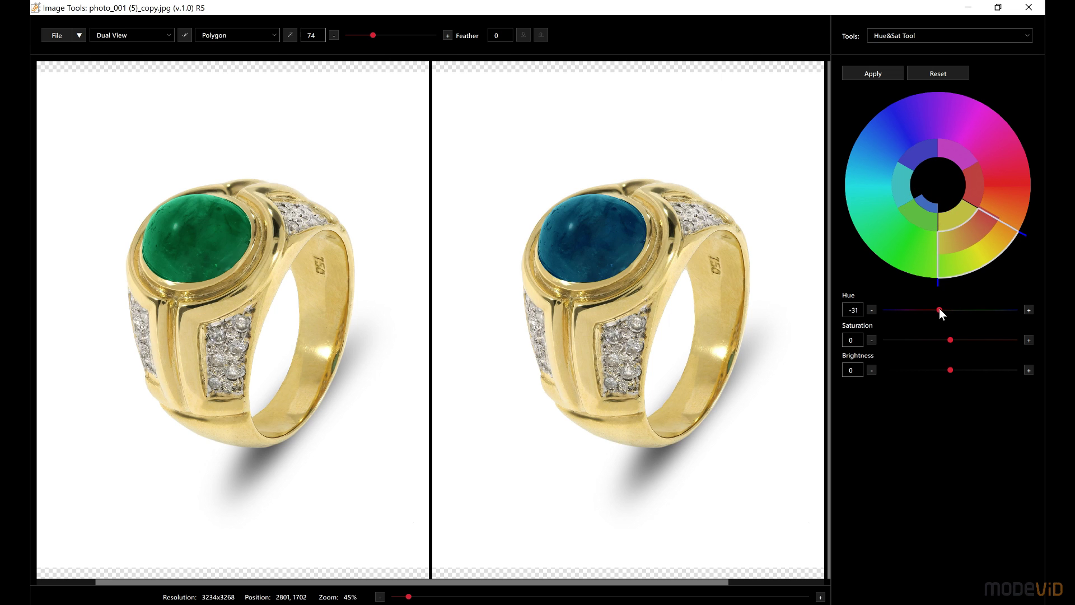
{"action": "left_click", "coordinate": [871, 75]}
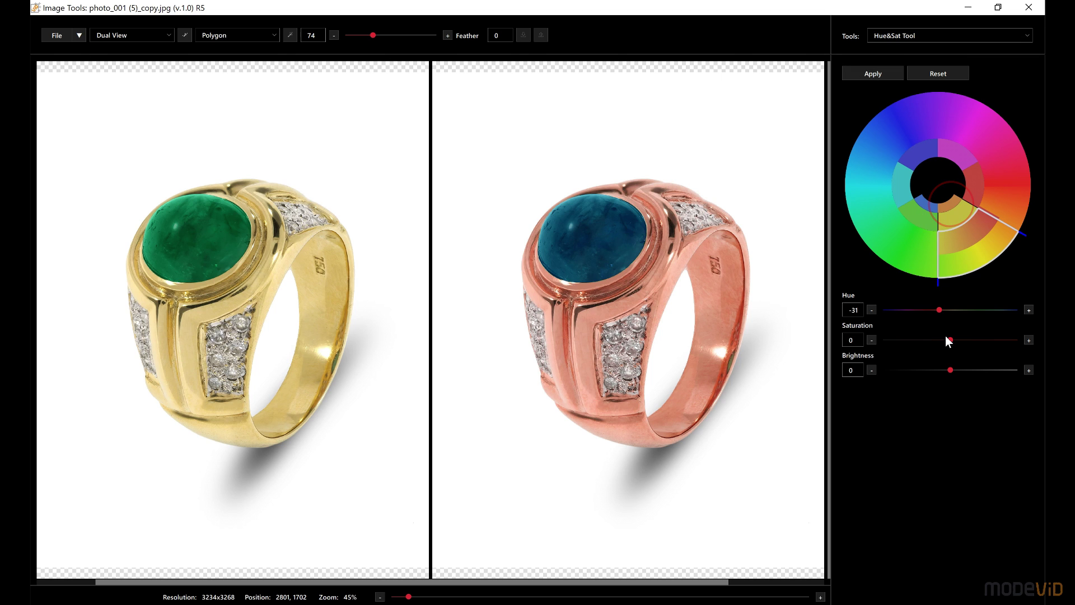
{"action": "left_click_drag", "start_coordinate": [939, 310], "coordinate": [941, 311]}
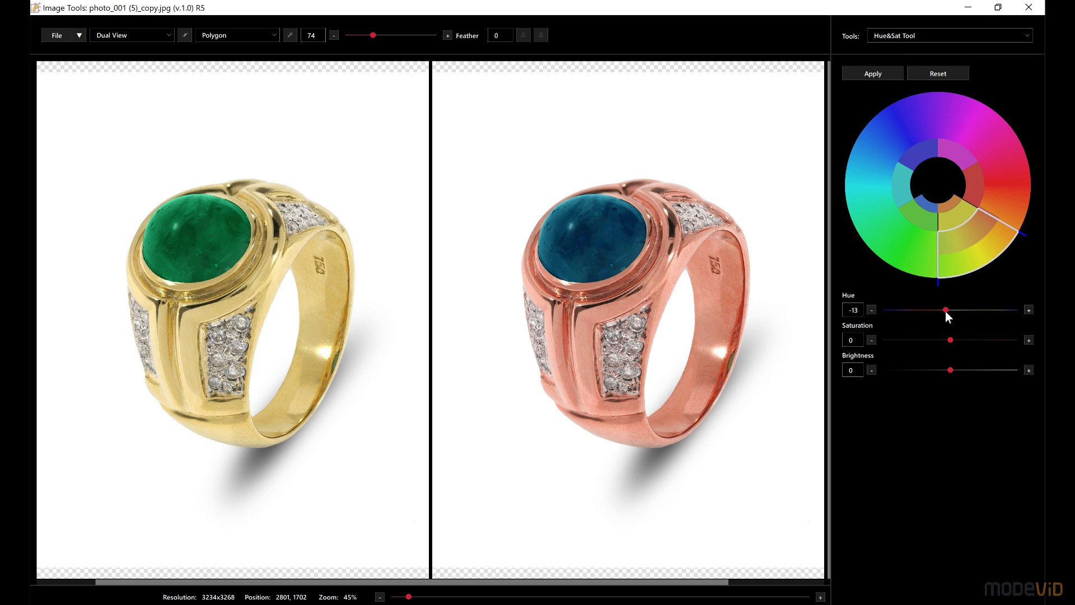
{"action": "left_click", "coordinate": [867, 76]}
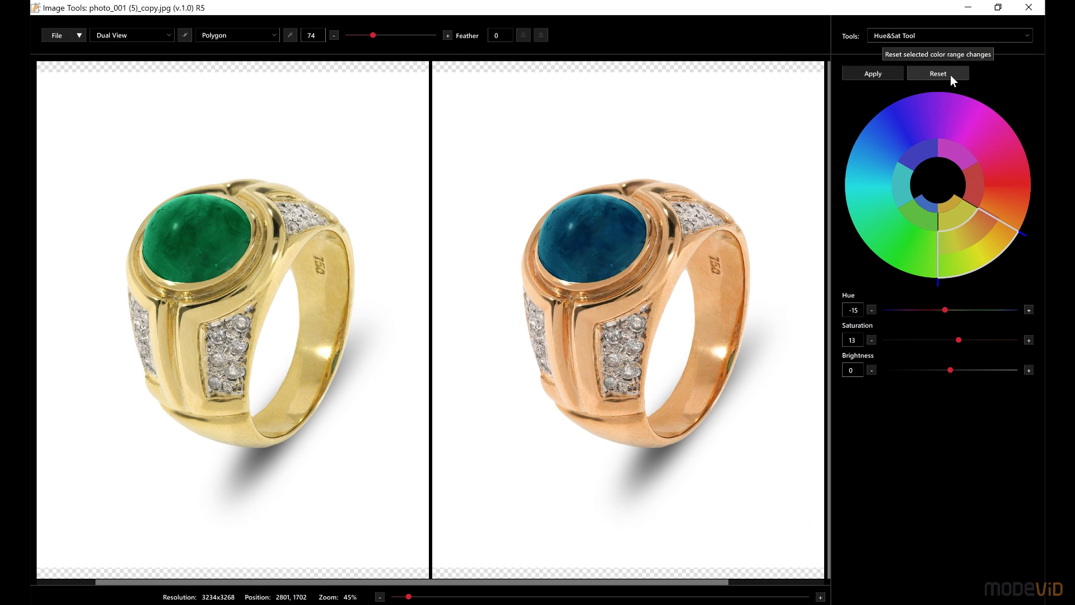
- Reset the colour changes made to the ring's yellow range and green range
{"action": "left_click", "coordinate": [950, 75]}
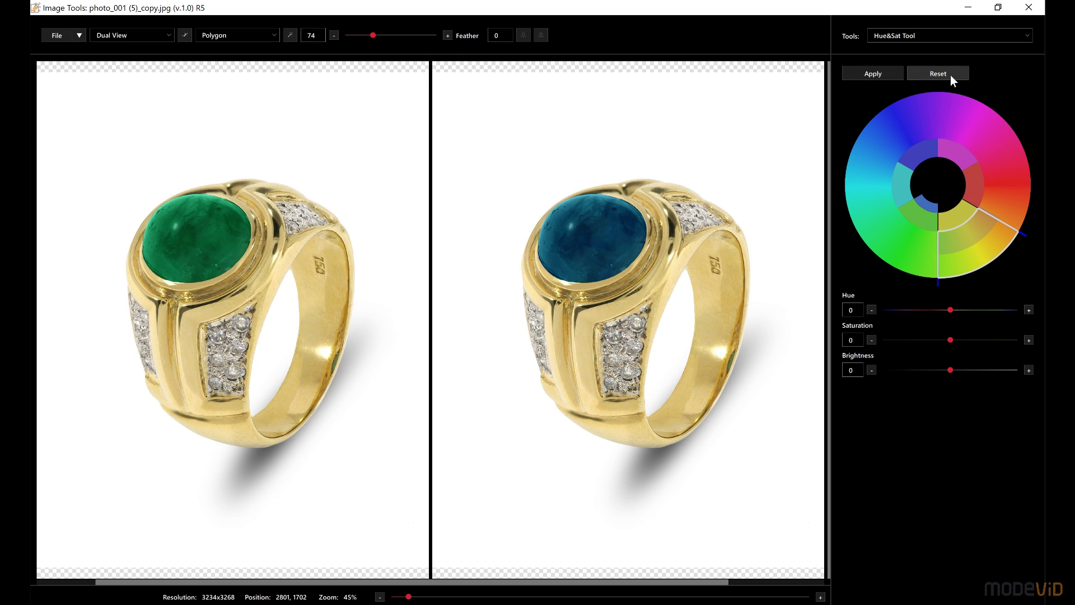
{"action": "left_click", "coordinate": [922, 222]}
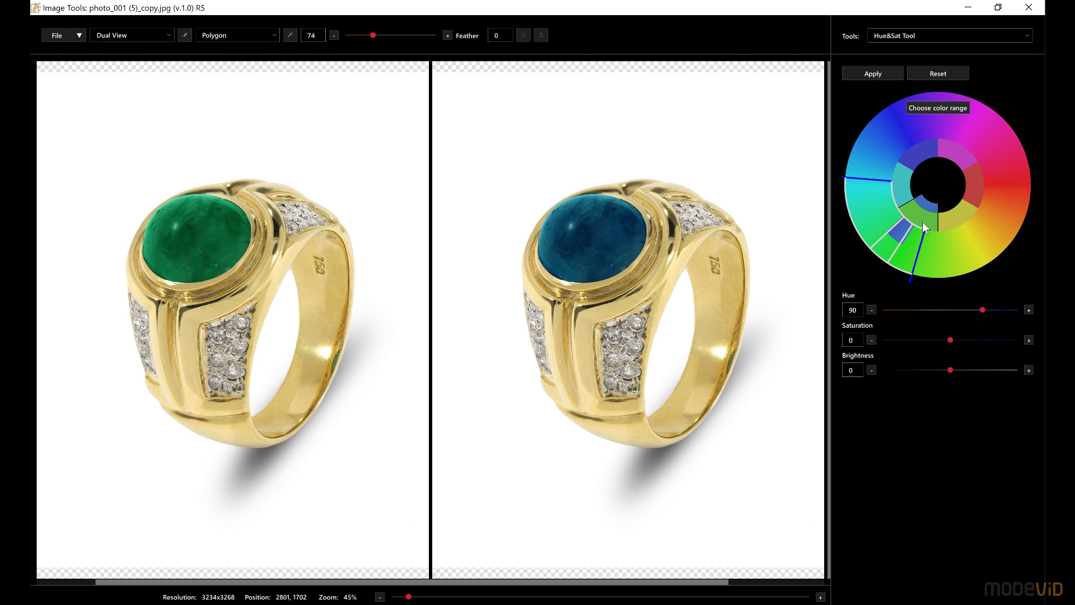
{"action": "left_click", "coordinate": [953, 73]}
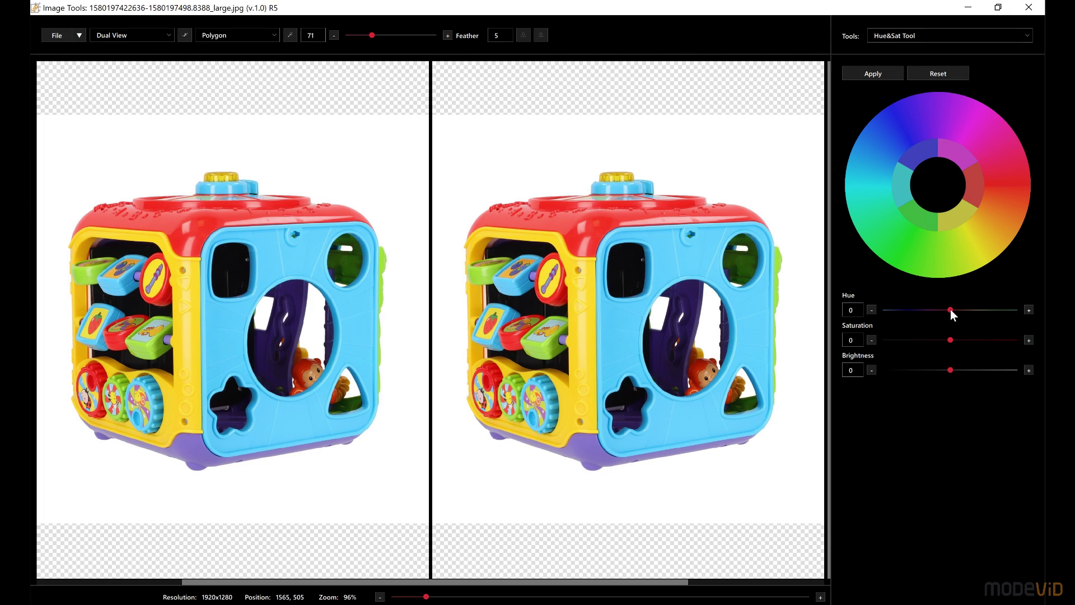
- Shift the hue slightly in the negative direction on the toy cube photo and apply the change
{"action": "left_click_drag", "start_coordinate": [950, 311], "coordinate": [945, 309]}
{"action": "left_click", "coordinate": [868, 75]}
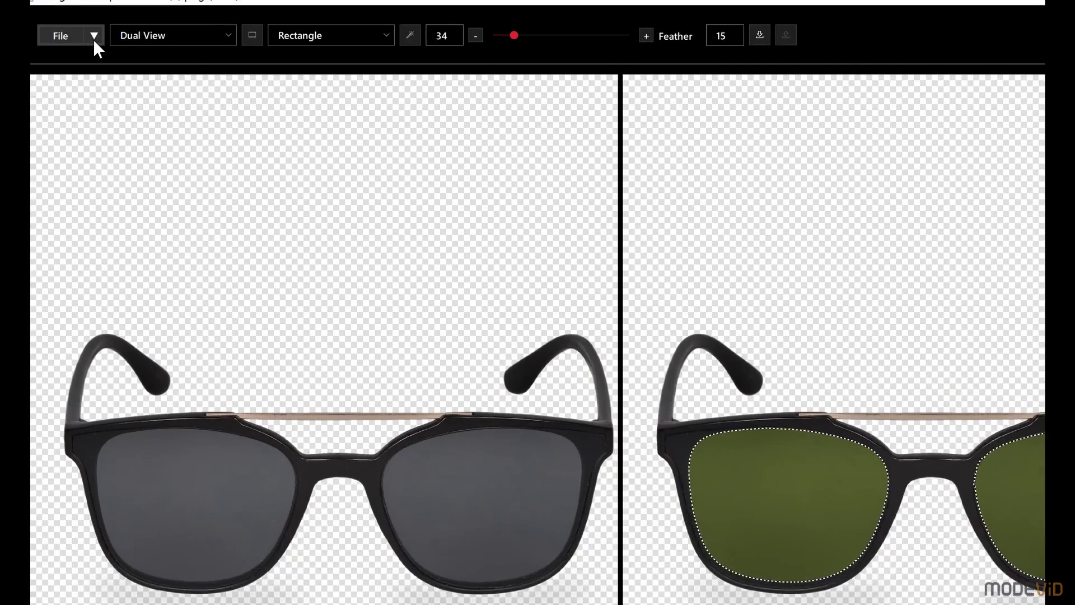
- Save the eyewear photo with its recoloured green lenses
{"action": "left_click", "coordinate": [79, 35]}
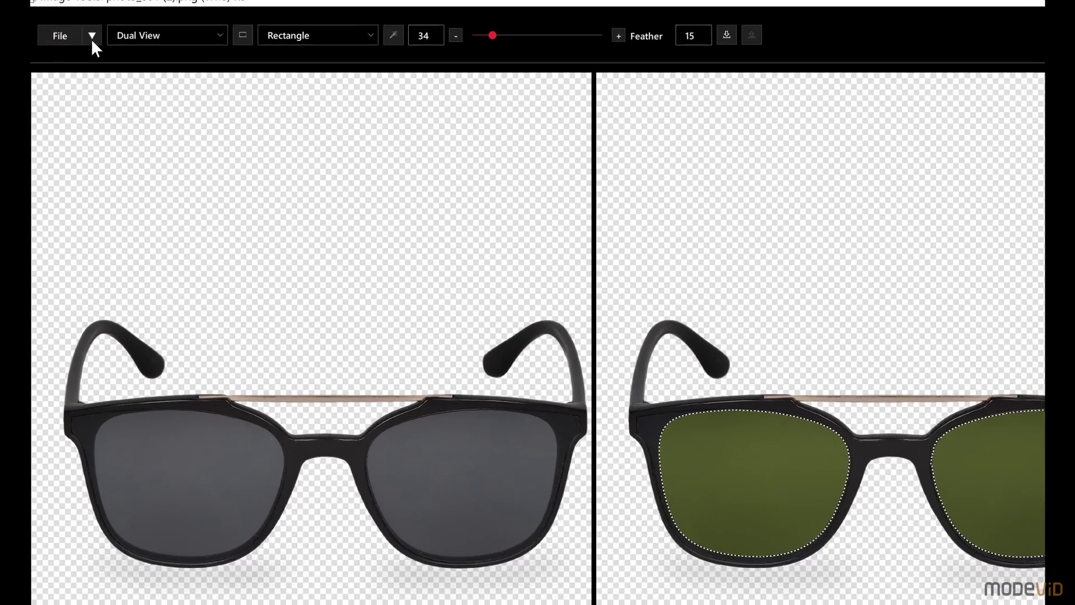
{"action": "left_click", "coordinate": [79, 35]}
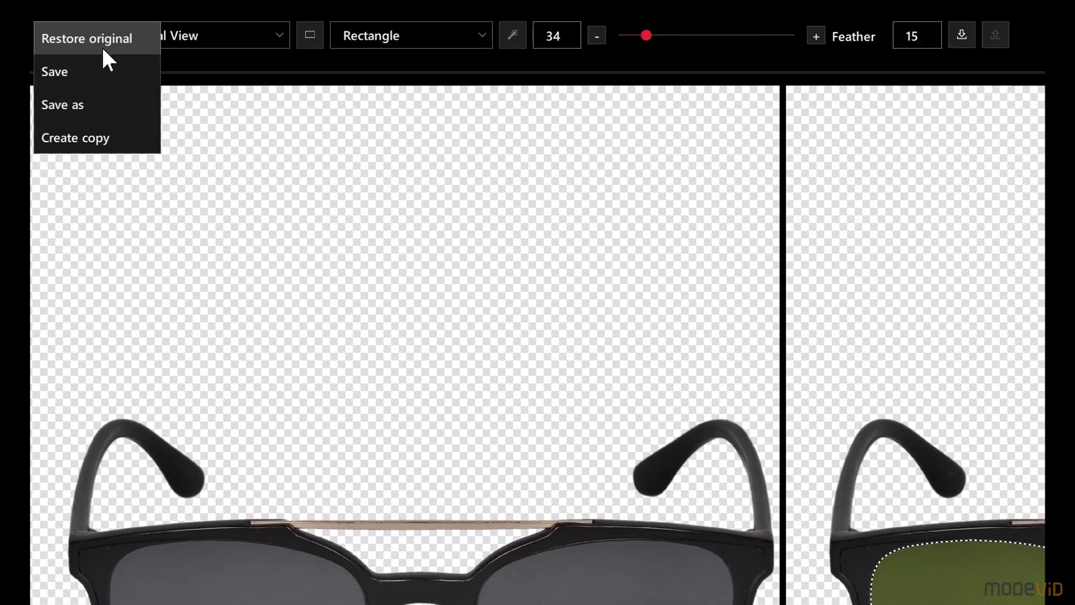
{"action": "left_click", "coordinate": [92, 70]}
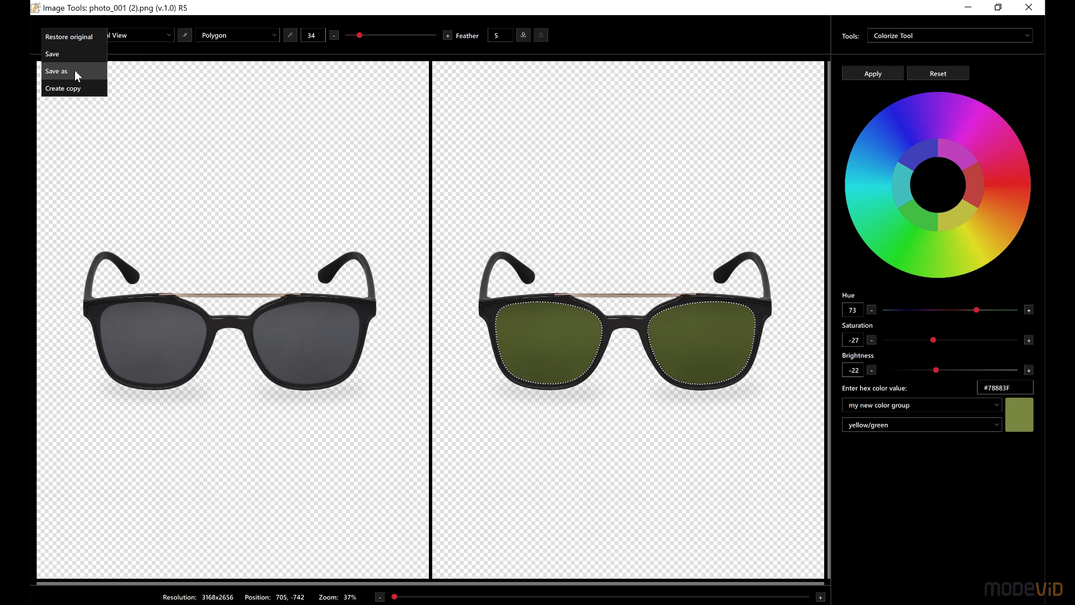
- Save the recoloured eyewear photo under the new name yellow_green_eyewear as a PNG in the eyewear_photo folder
{"action": "left_click", "coordinate": [57, 71]}
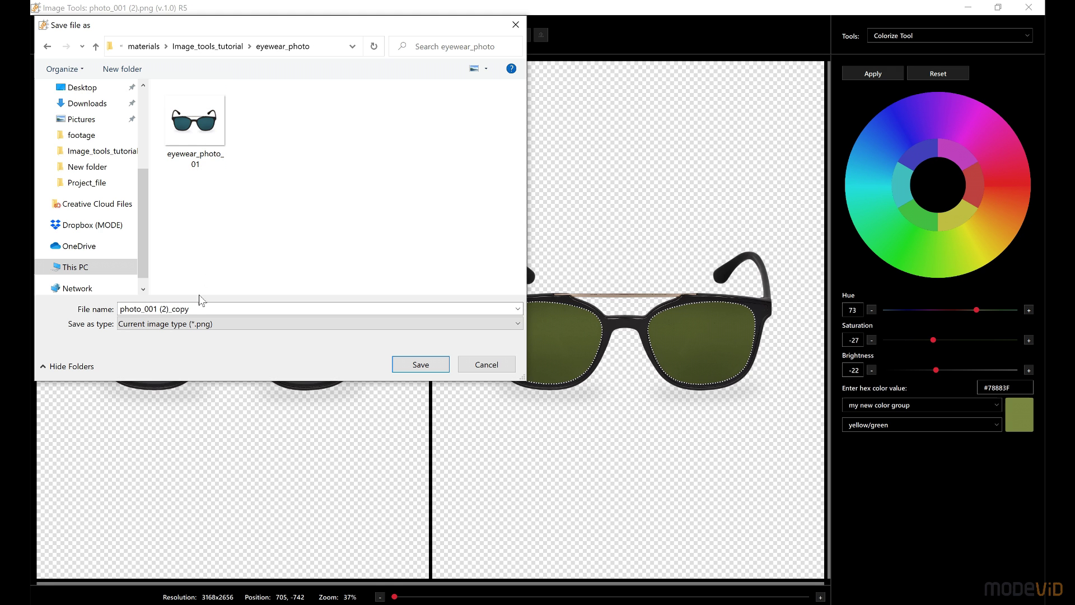
{"action": "type", "text": "yellow_green_eyewear"}
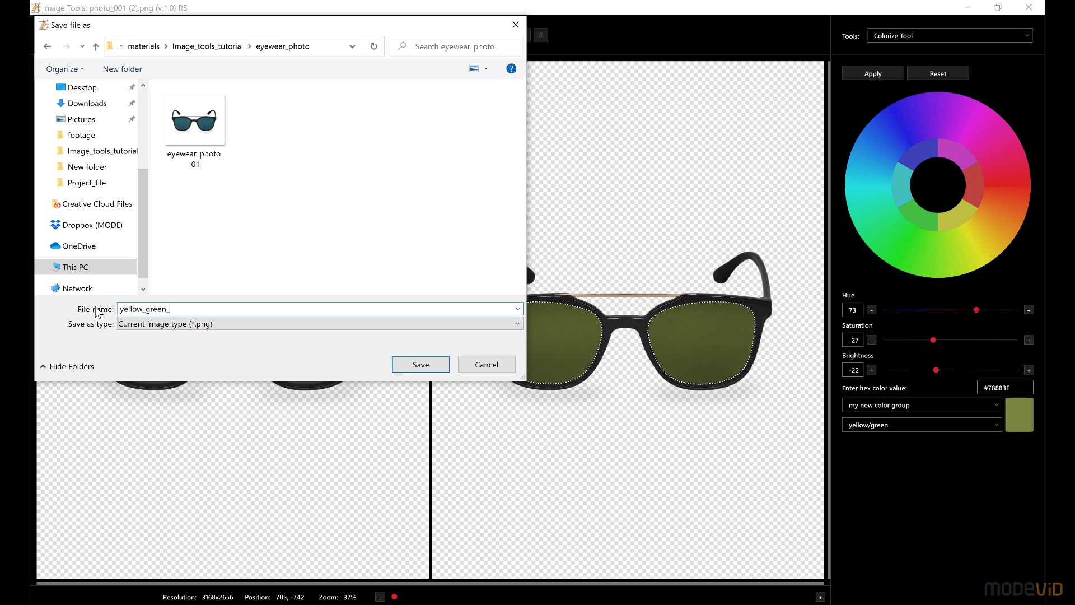
{"action": "left_click", "coordinate": [408, 370]}
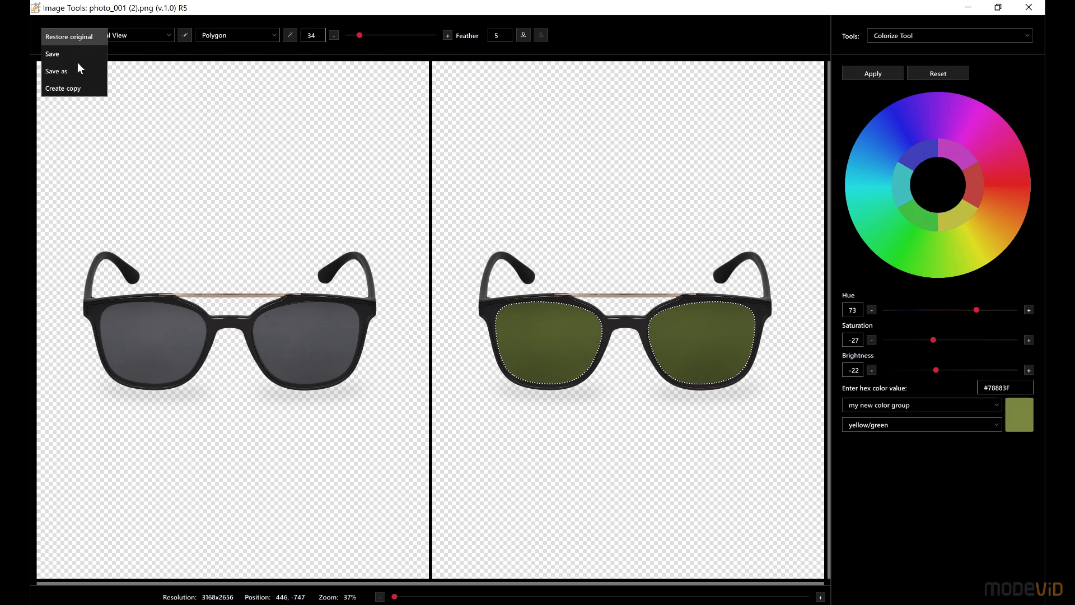
- Create a copy of the recoloured eyewear photo named yellow_green_eyewear_copy in the eyewear_photo folder
{"action": "left_click", "coordinate": [77, 89]}
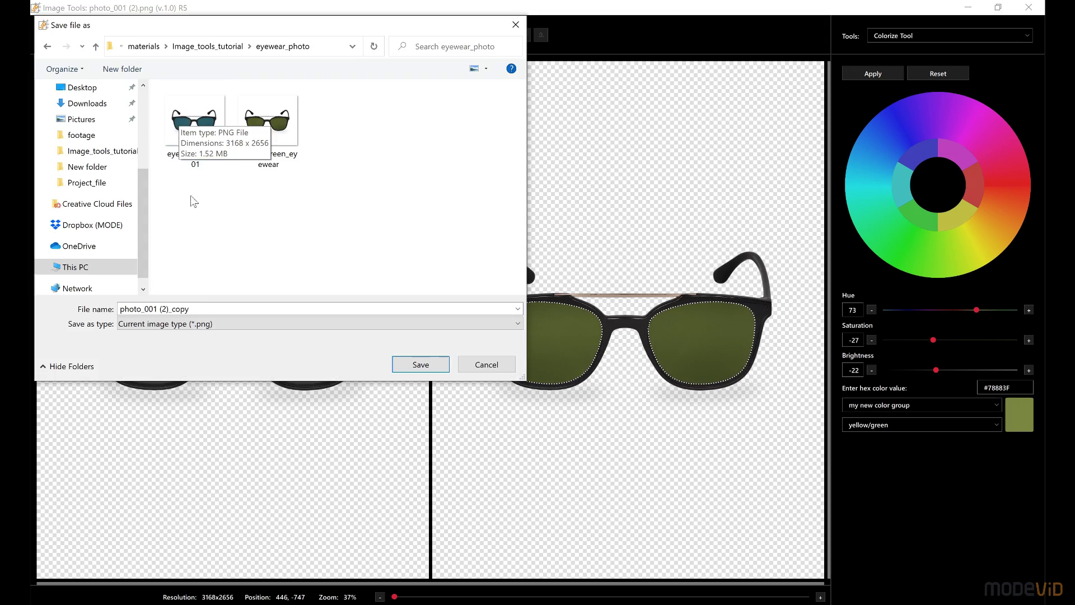
{"action": "type", "text": "yellow_green_eyewear_copy"}
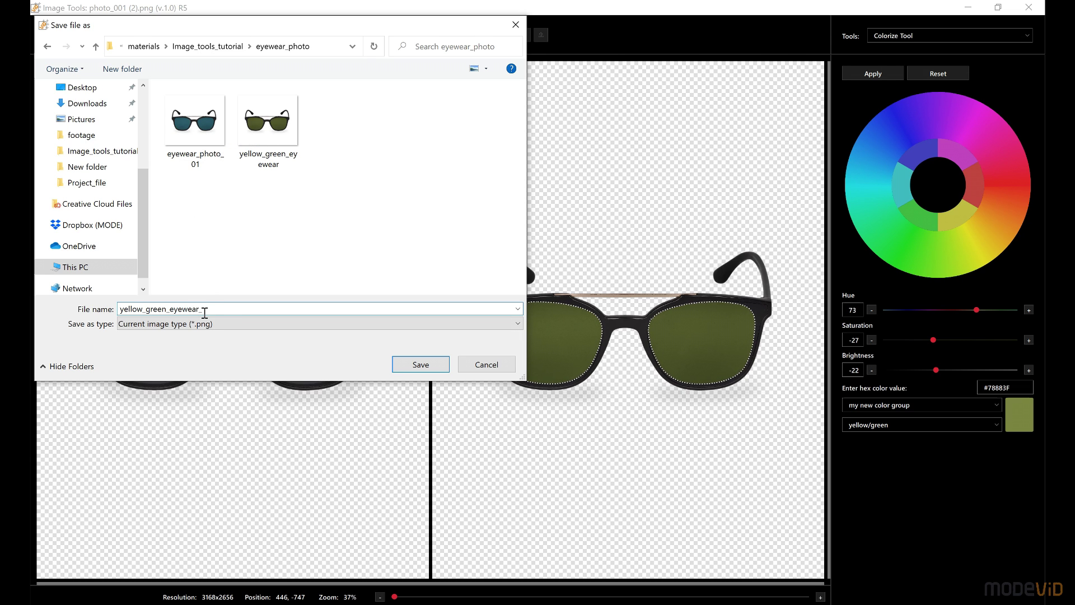
{"action": "left_click", "coordinate": [414, 365]}
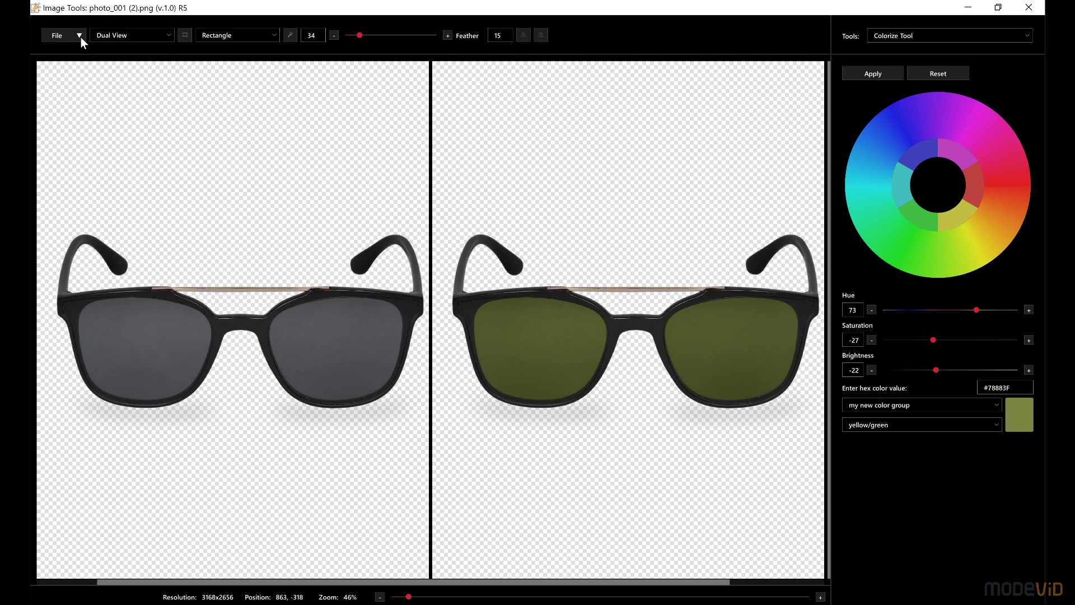
- Restore the eyewear photo to its original, discarding the green lens colour
{"action": "left_click", "coordinate": [80, 36]}
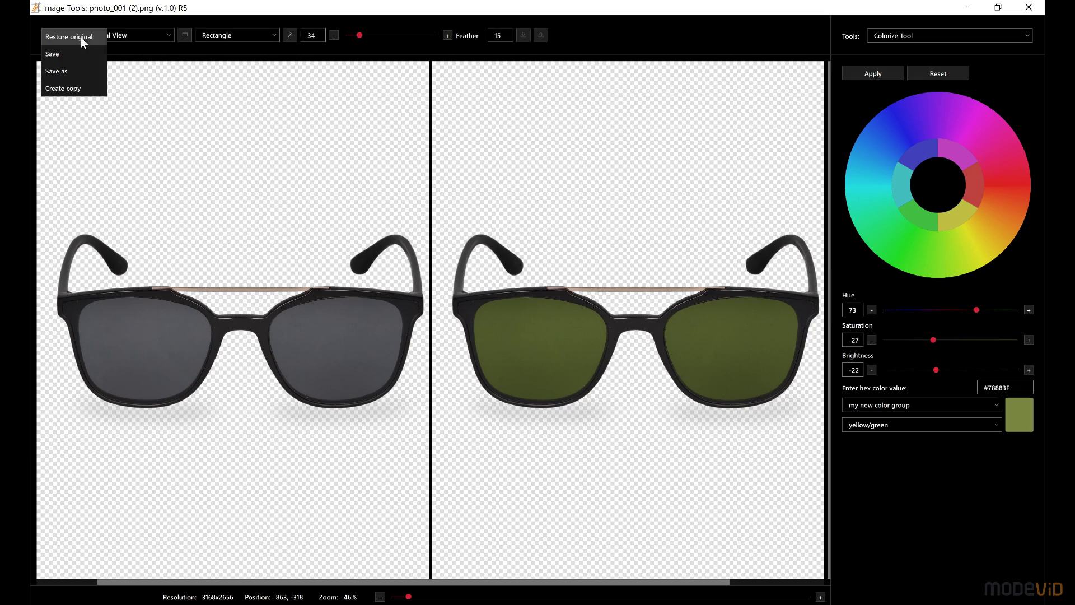
{"action": "left_click", "coordinate": [98, 39]}
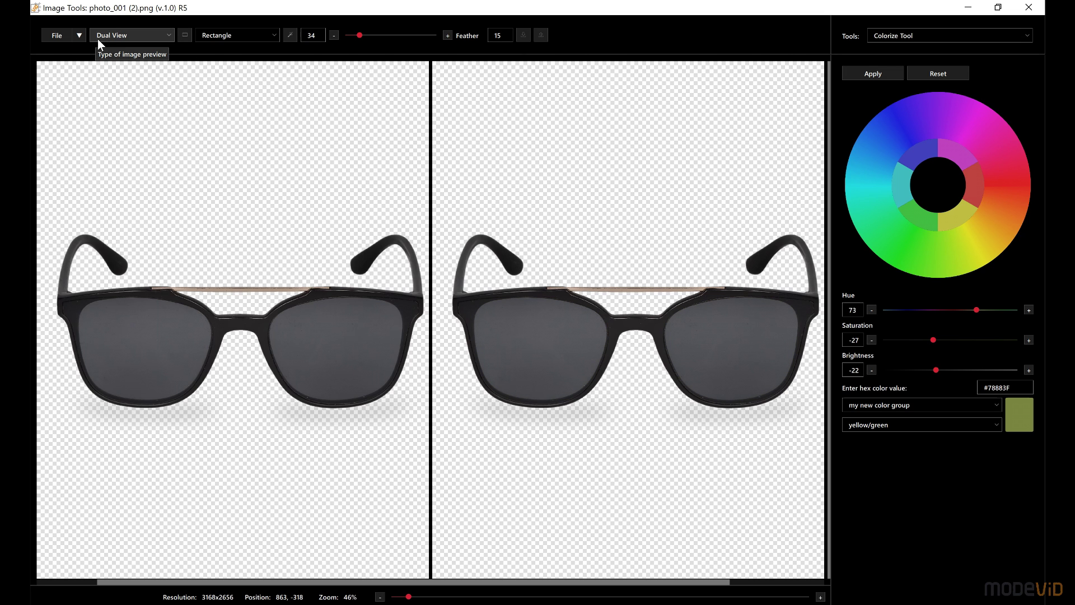